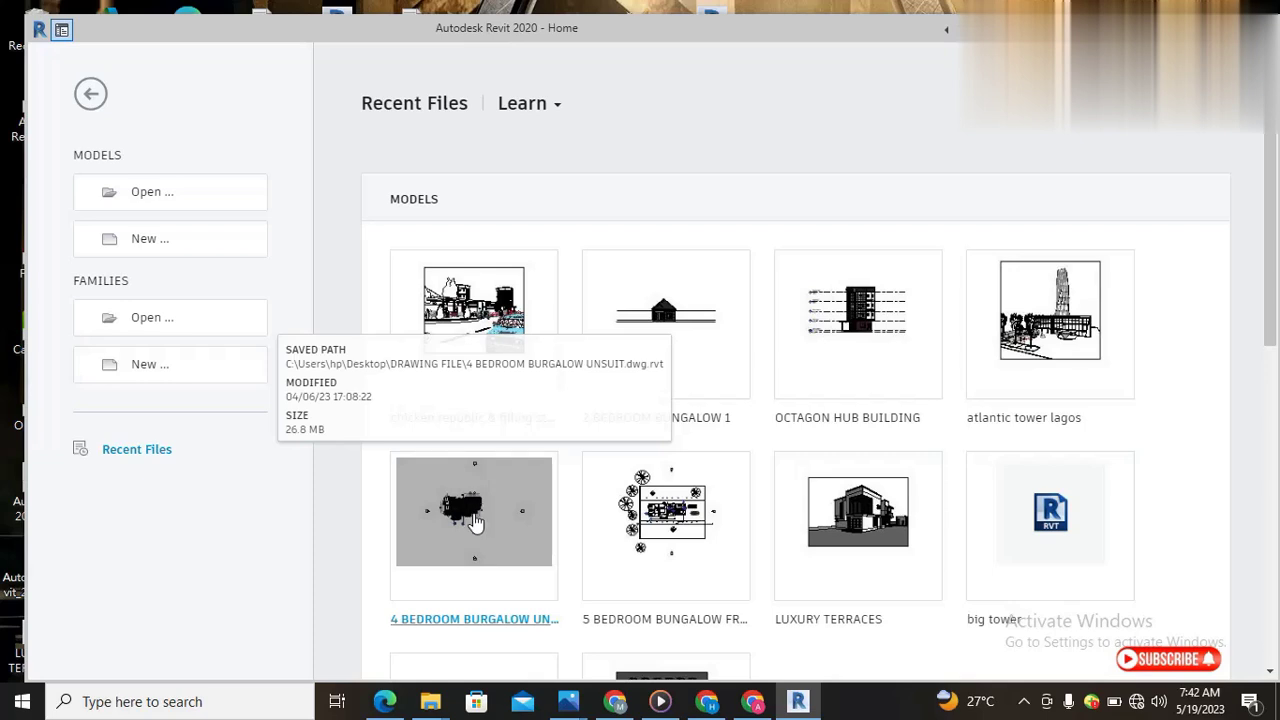
Open the recent model 4 BEDROOM BURGALOW UNSUIT and examine its GDF floor plan.
click(475, 523)
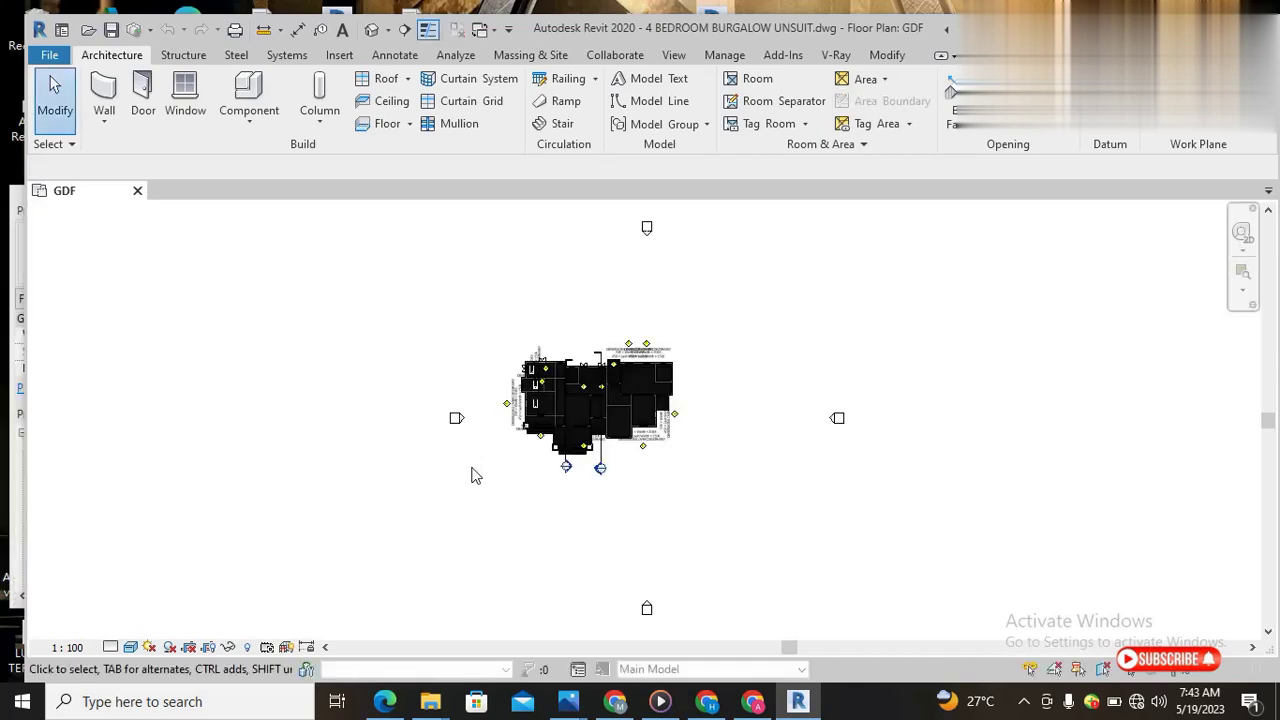
scroll(570, 420, up, 3)
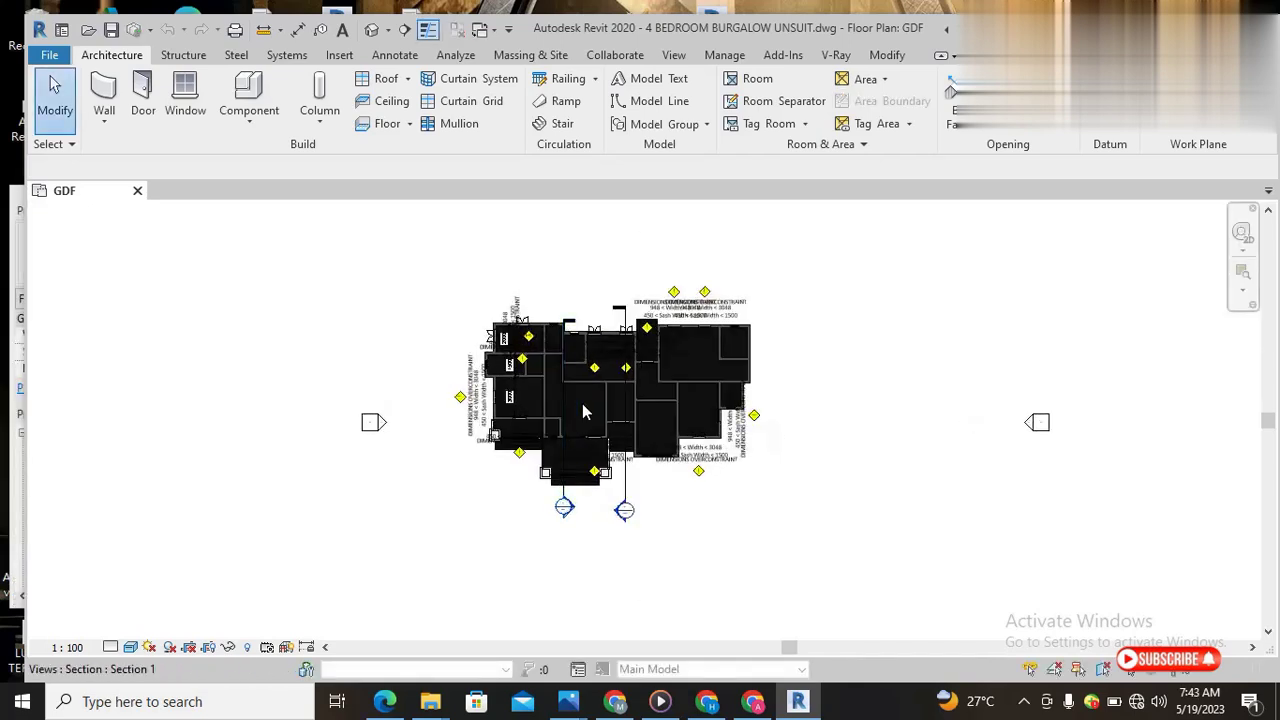
scroll(585, 403, up, 2)
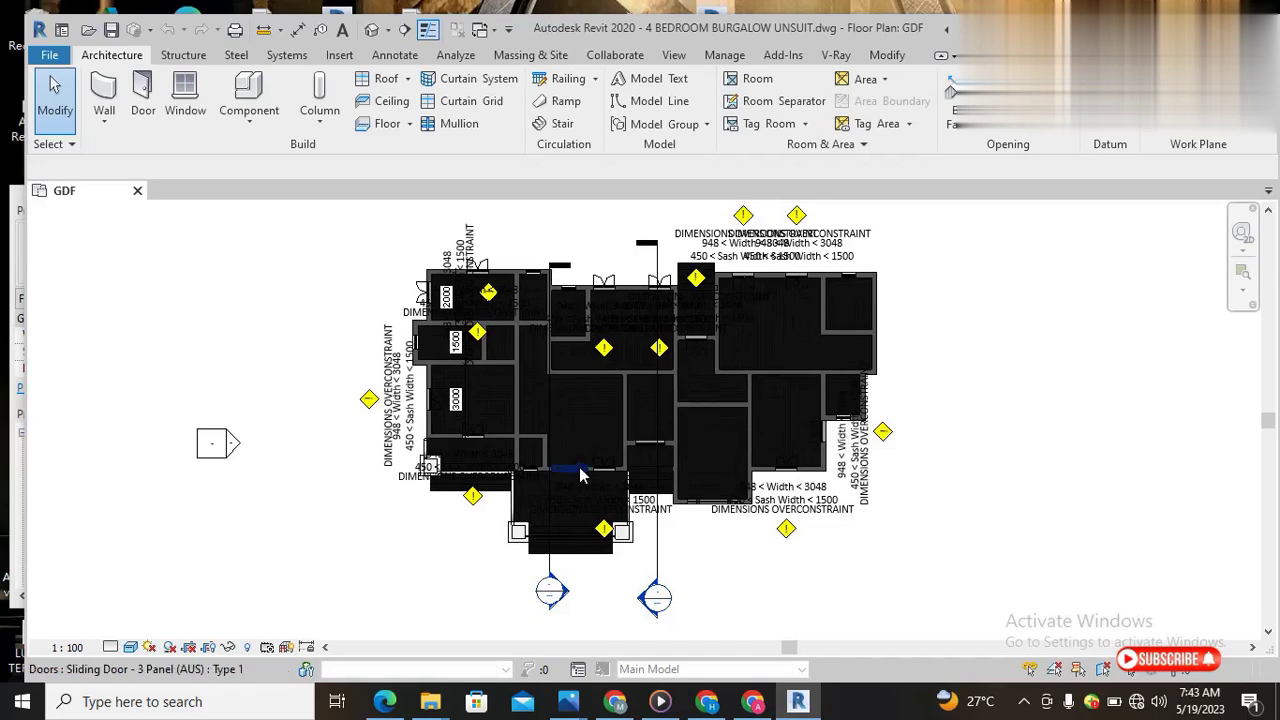
scroll(595, 373, up, 5)
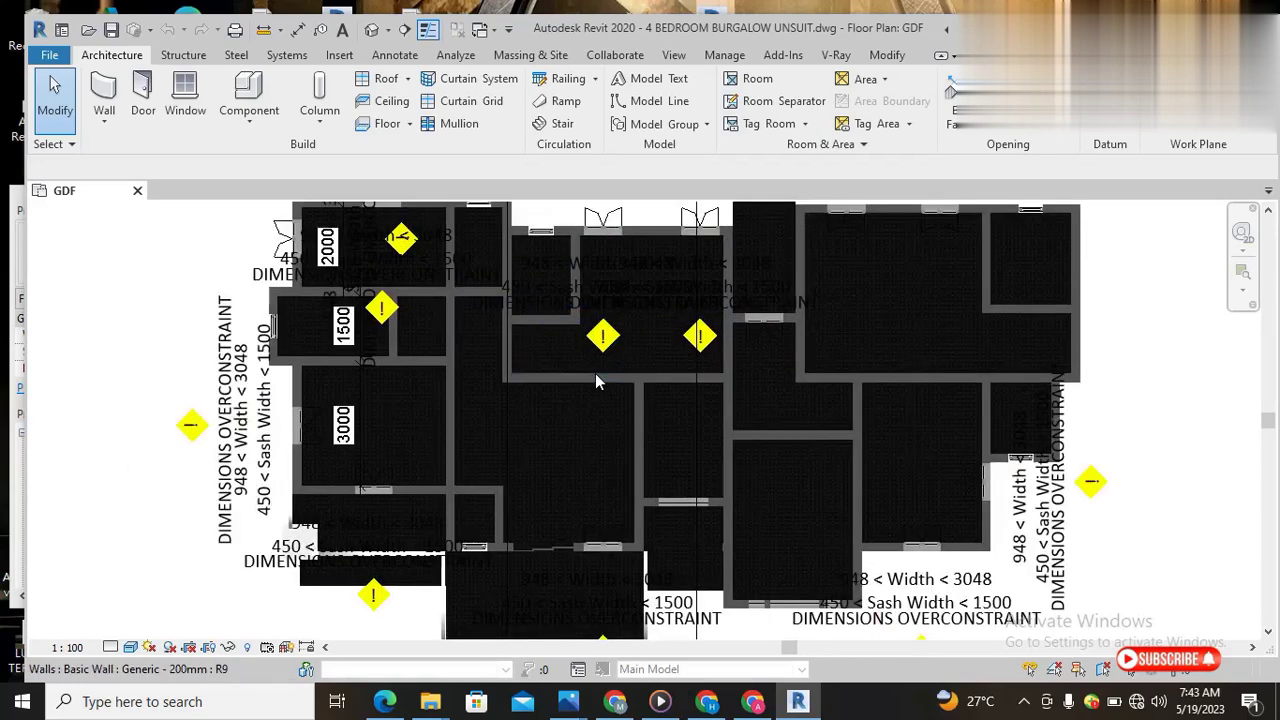
scroll(595, 373, down, 6)
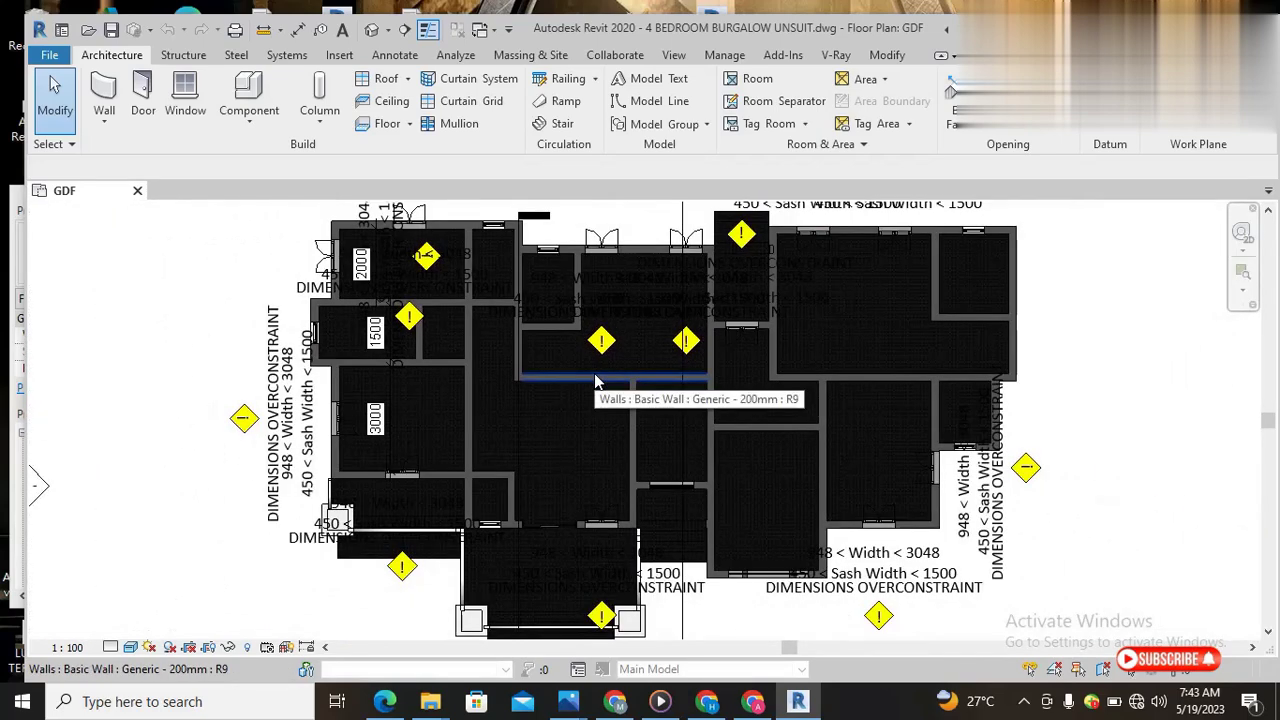
scroll(578, 512, down, 1)
scroll(590, 420, up, 3)
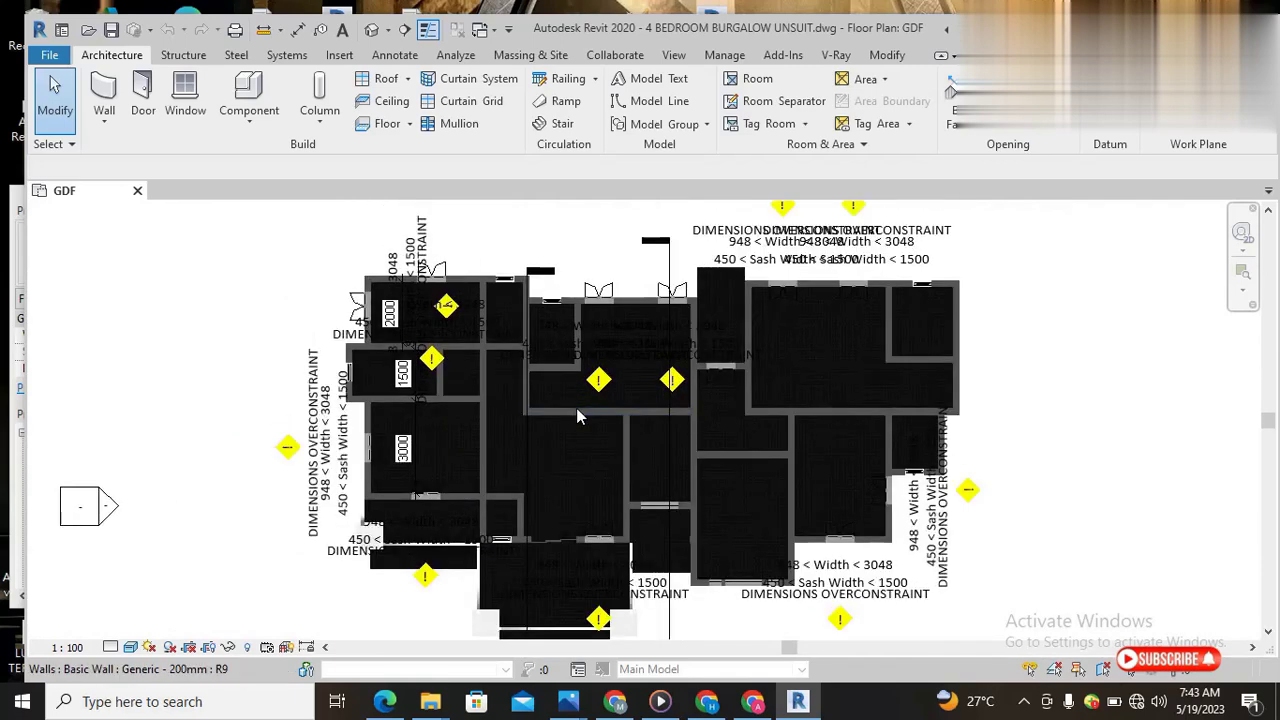
scroll(572, 410, down, 2)
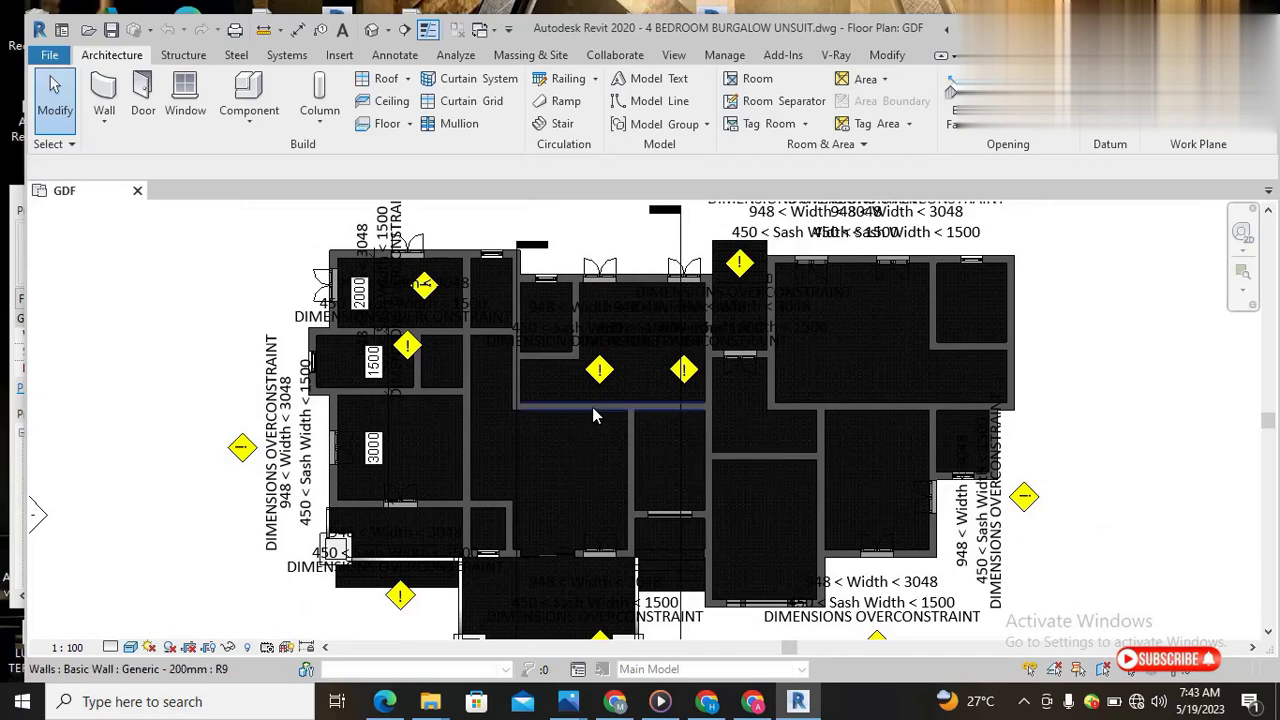
scroll(591, 407, up, 2)
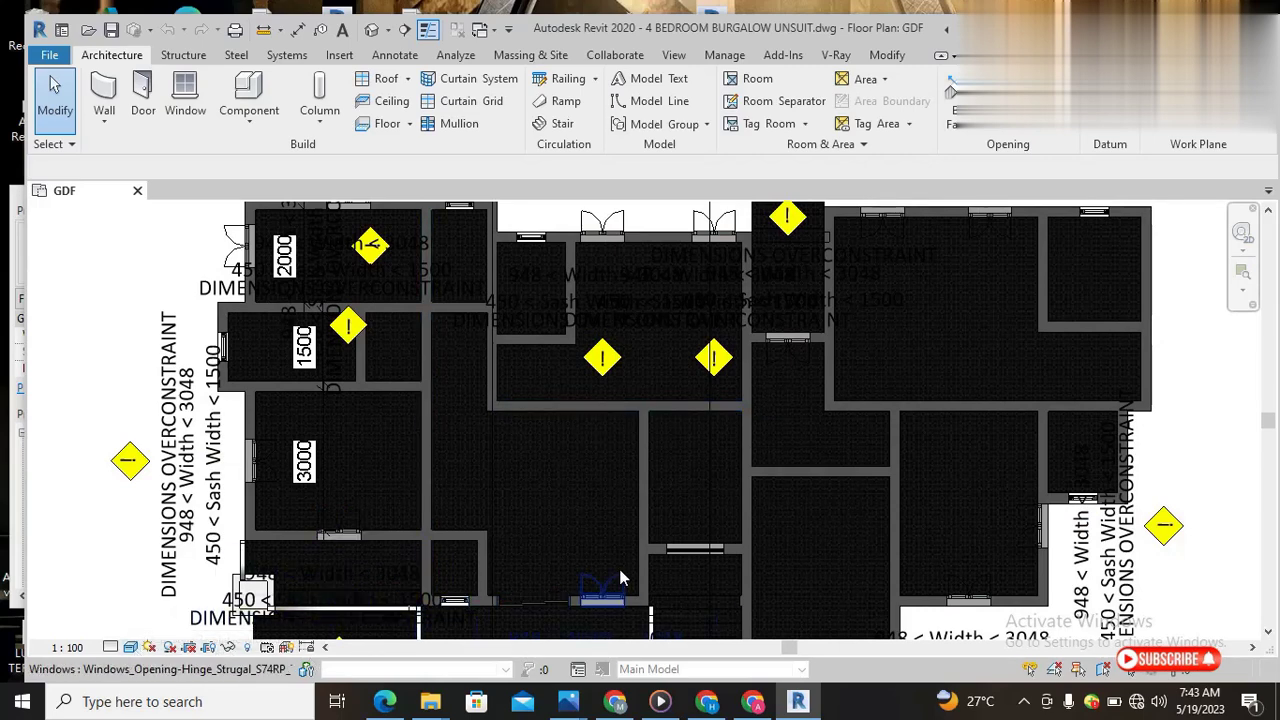
scroll(612, 485, down, 2)
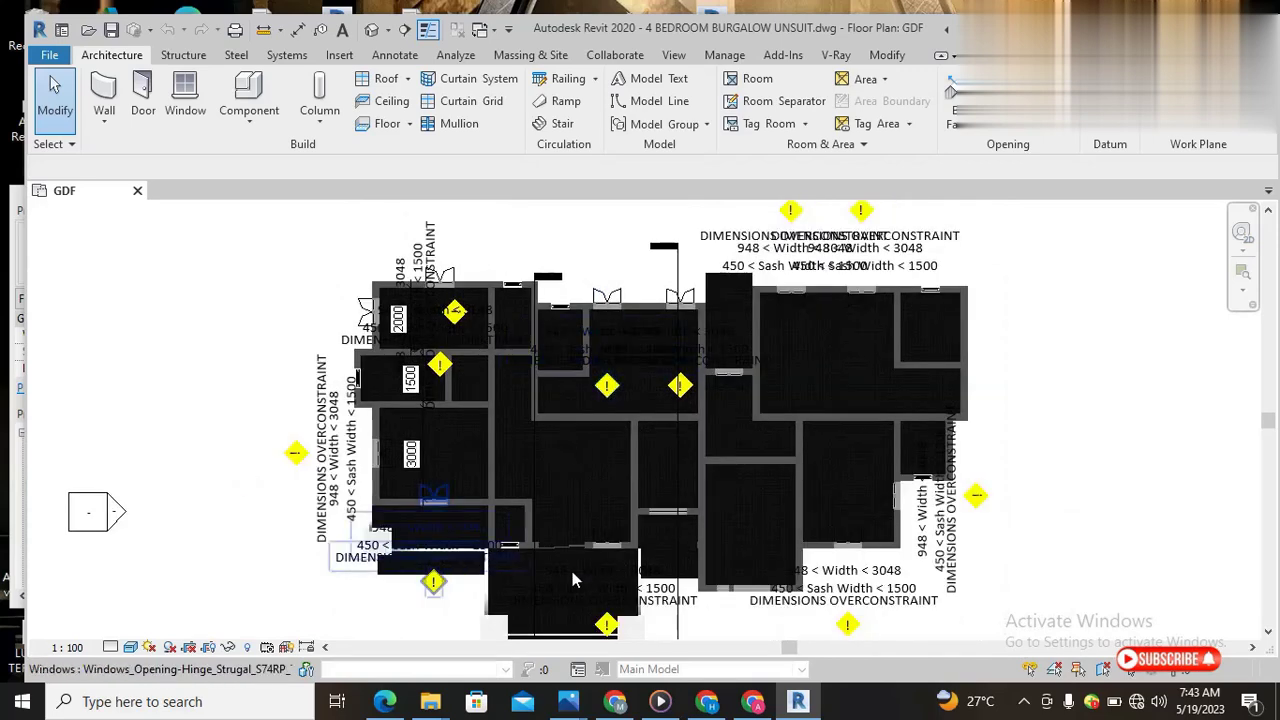
scroll(218, 622, up, 1)
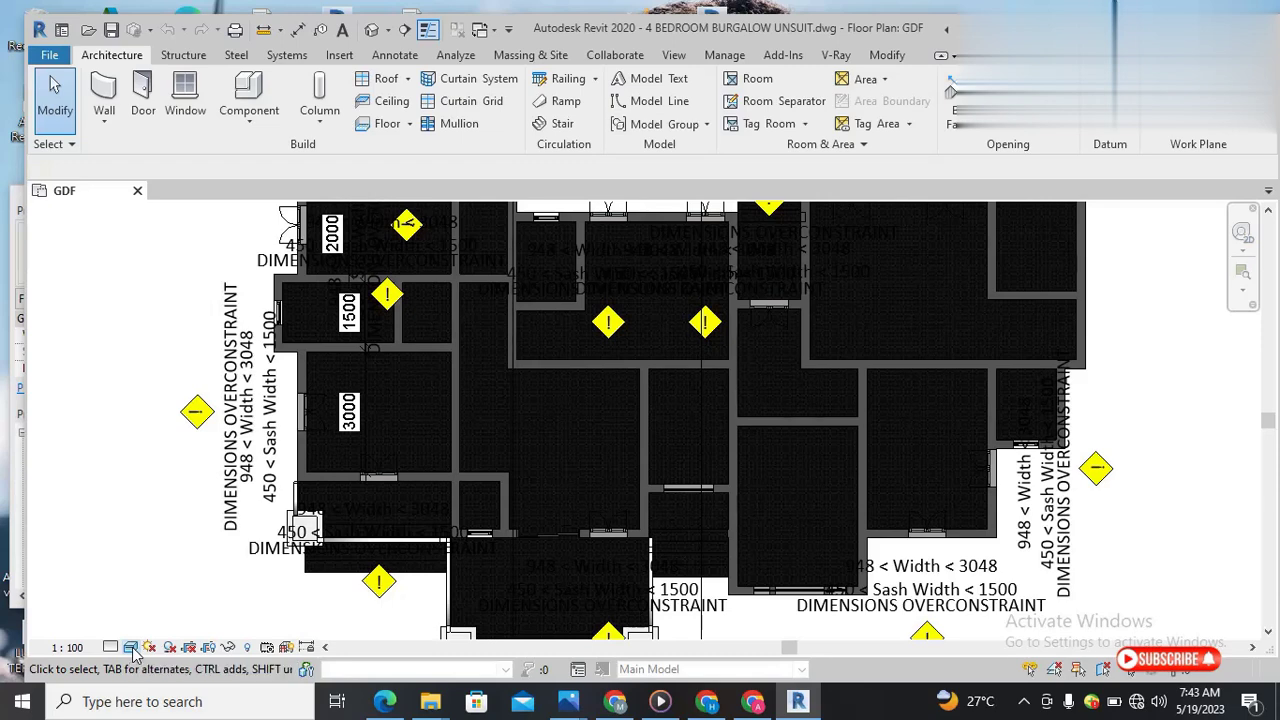
Set the visual style of the GDF floor plan view to Hidden Line.
click(131, 648)
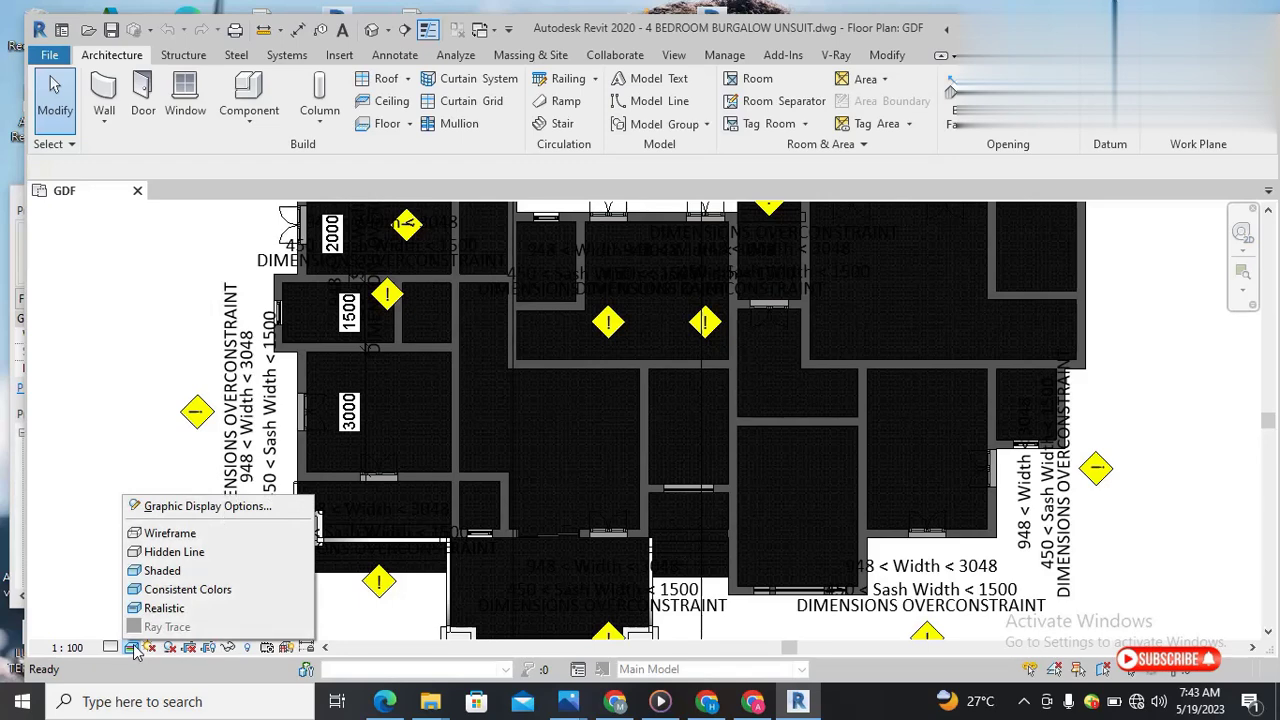
click(181, 560)
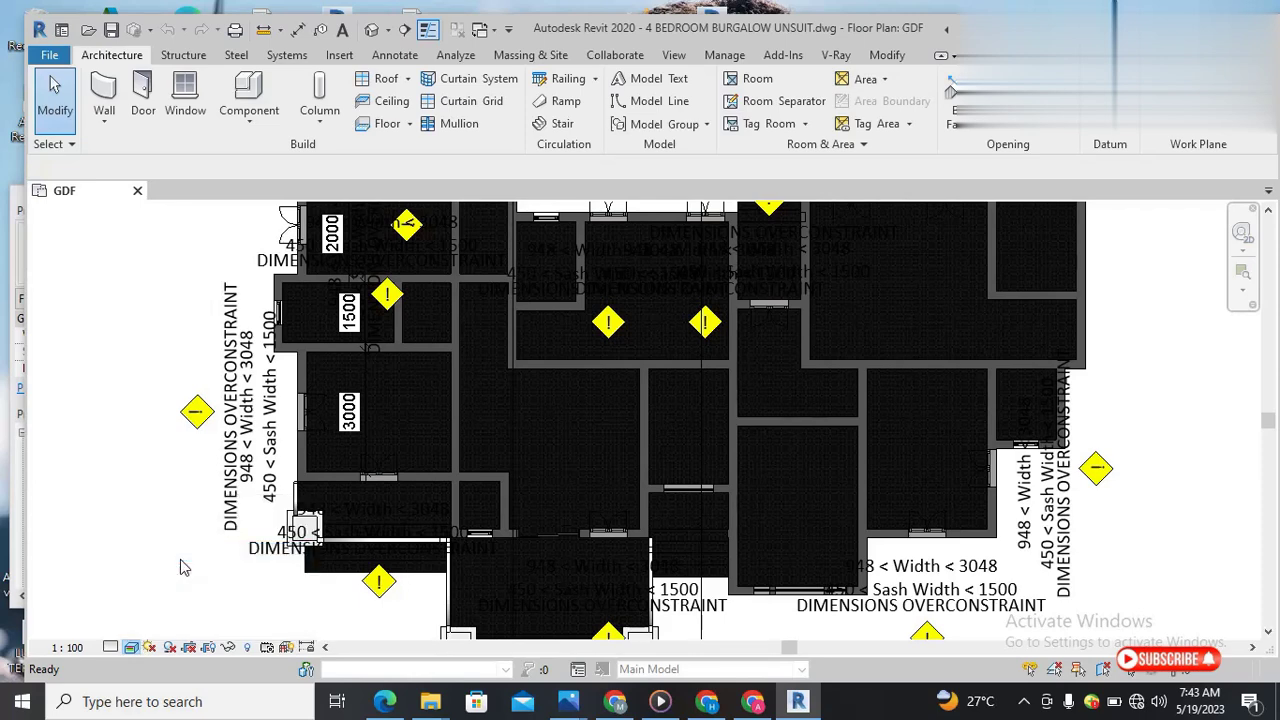
scroll(487, 462, down, 4)
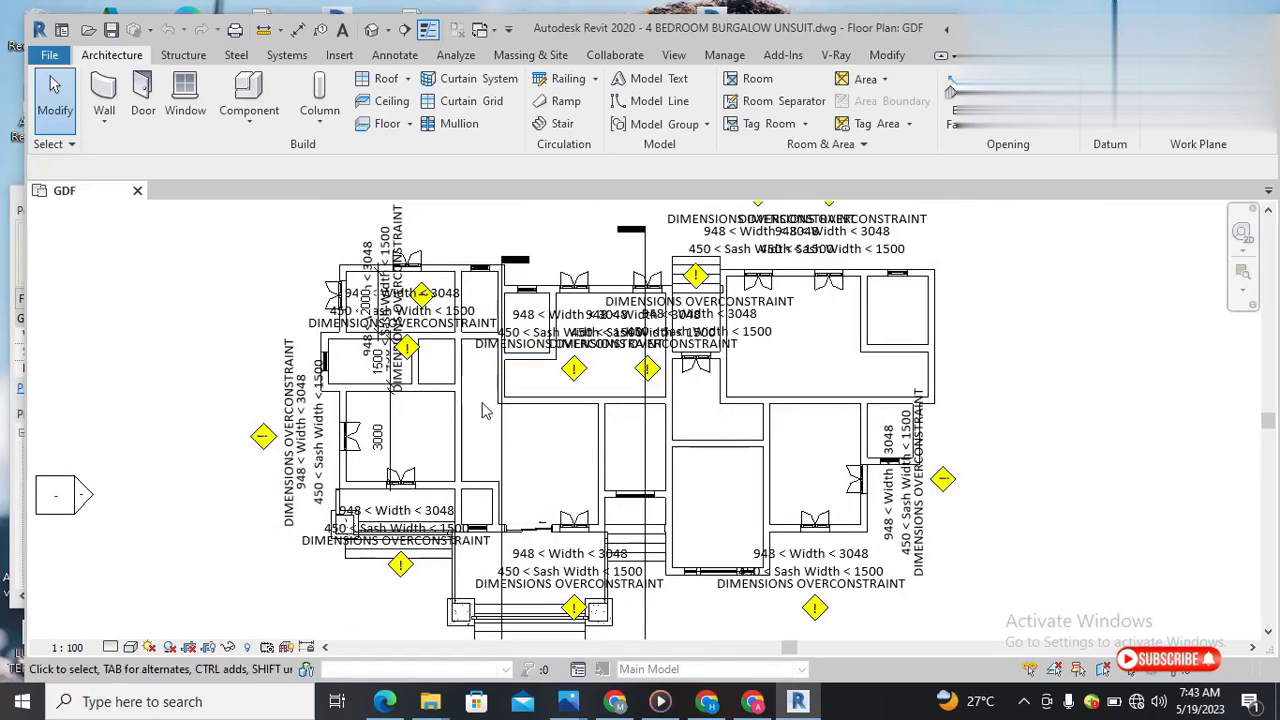
scroll(570, 416, up, 1)
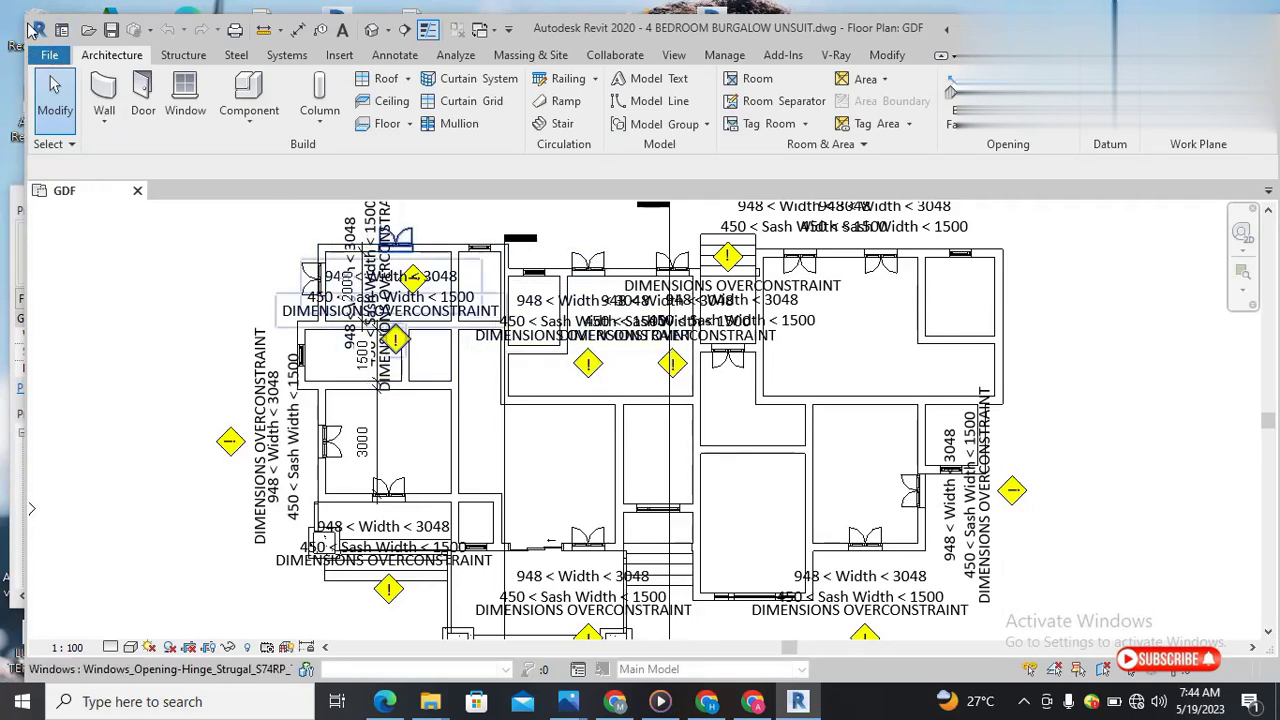
Start a DWG export of the current GDF floor plan view with the in-session export setup and proceed to the save settings.
click(46, 58)
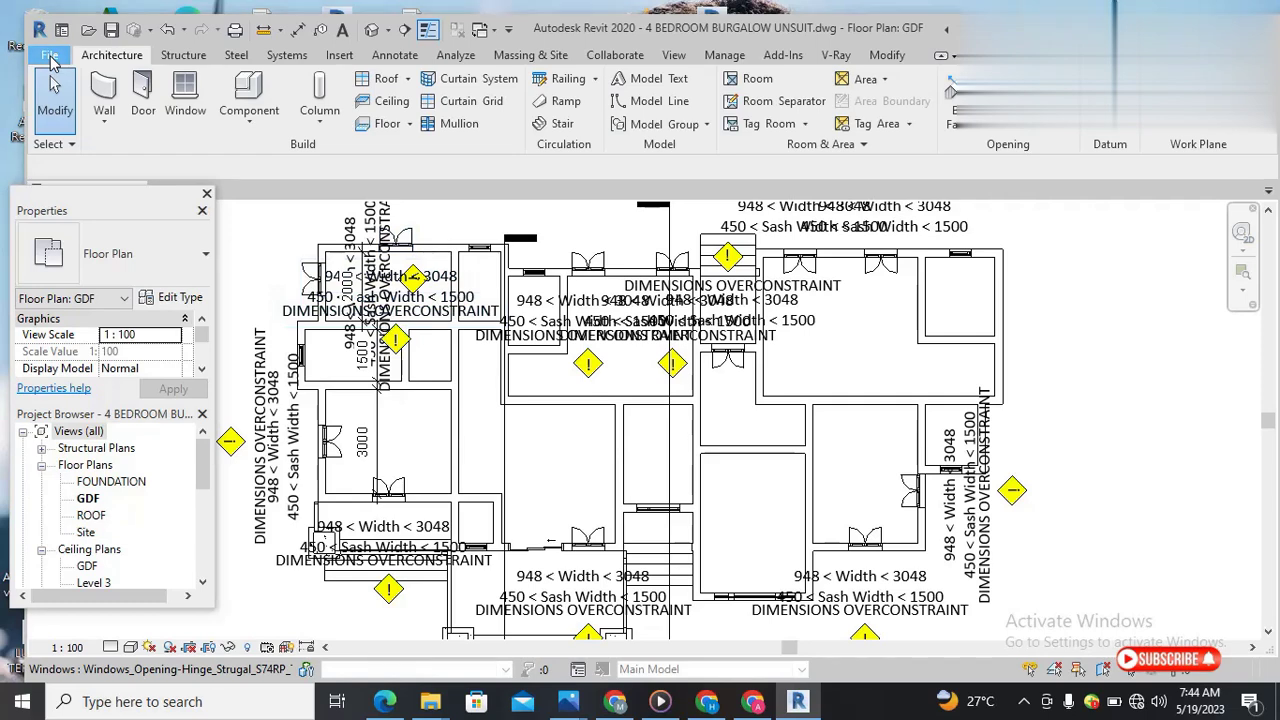
click(50, 56)
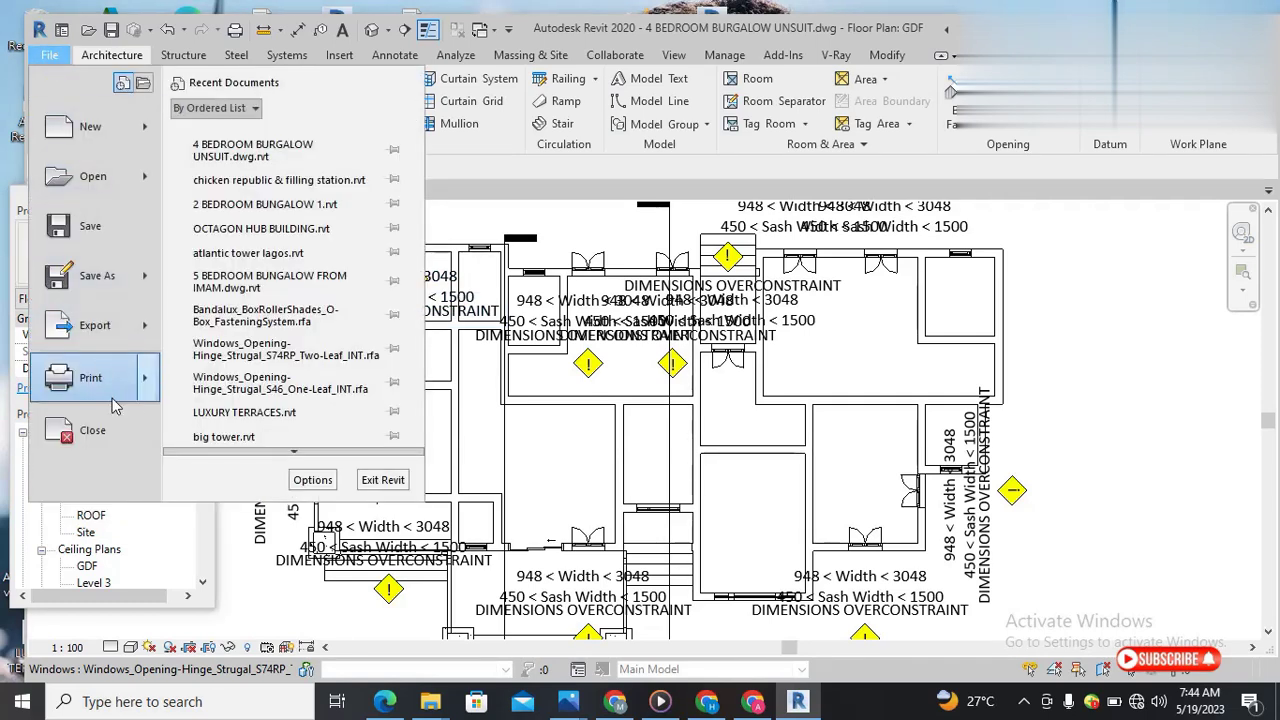
mouse_move(130, 338)
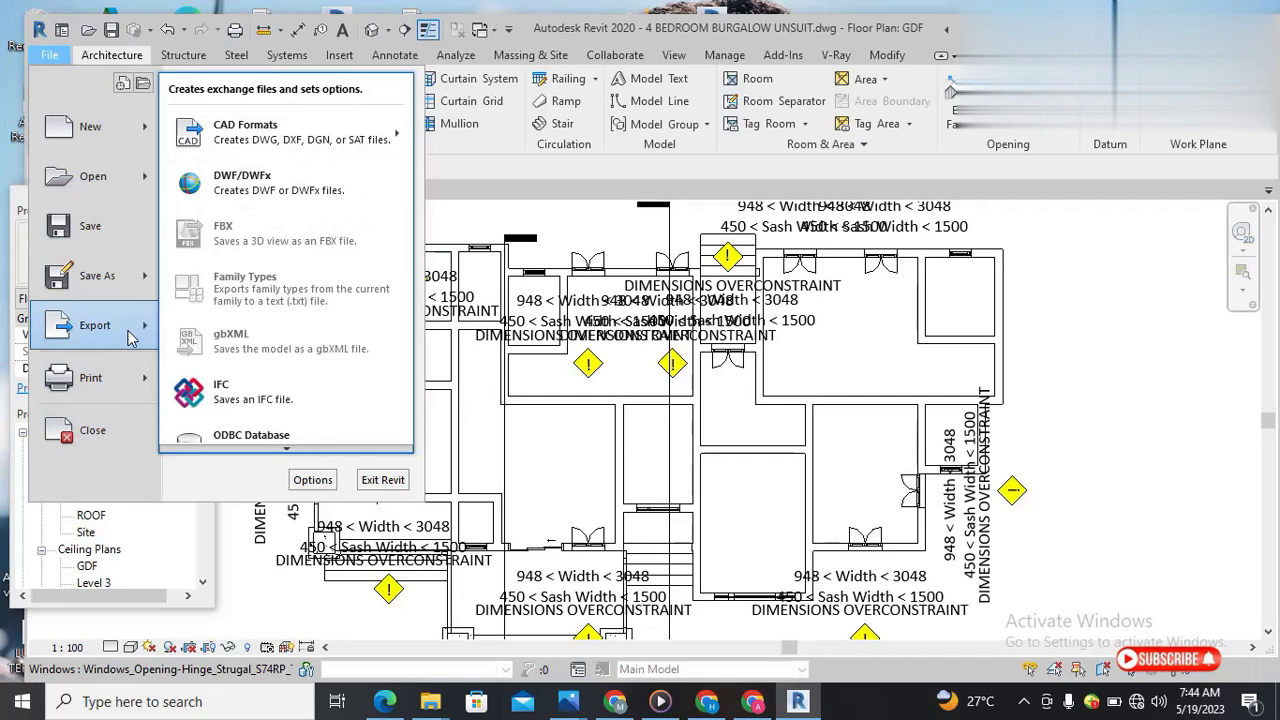
mouse_move(333, 145)
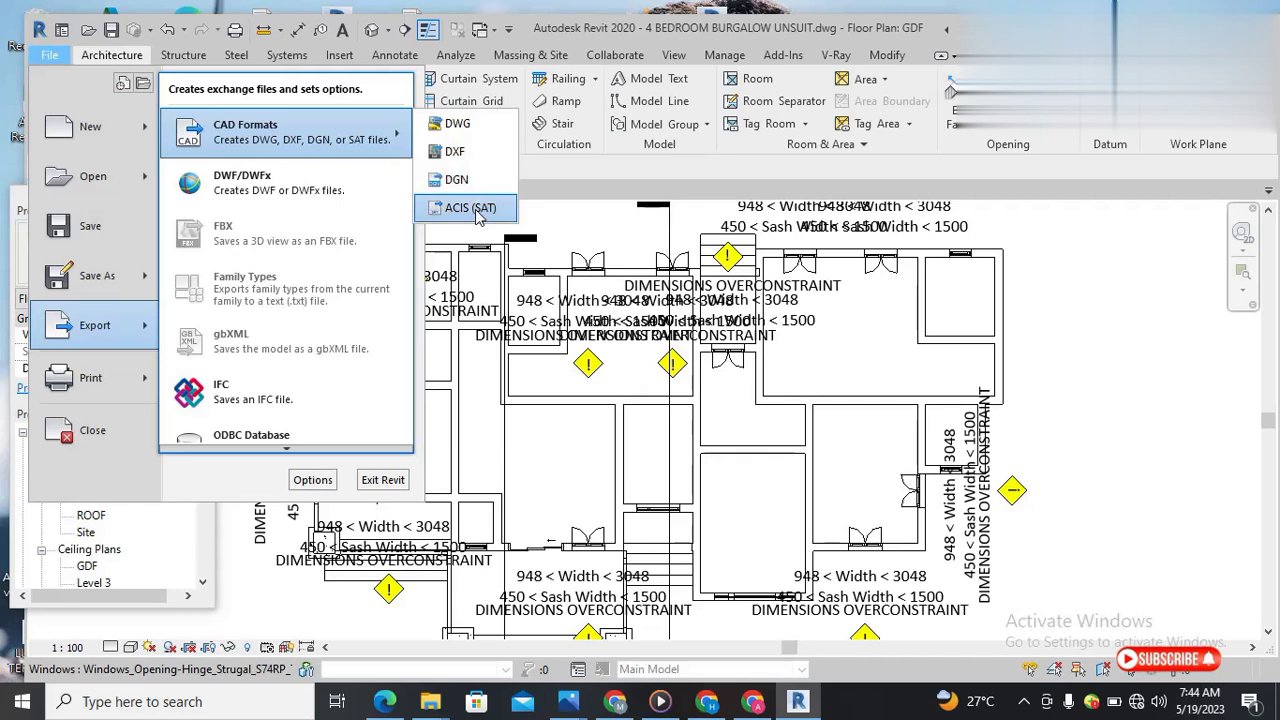
click(478, 138)
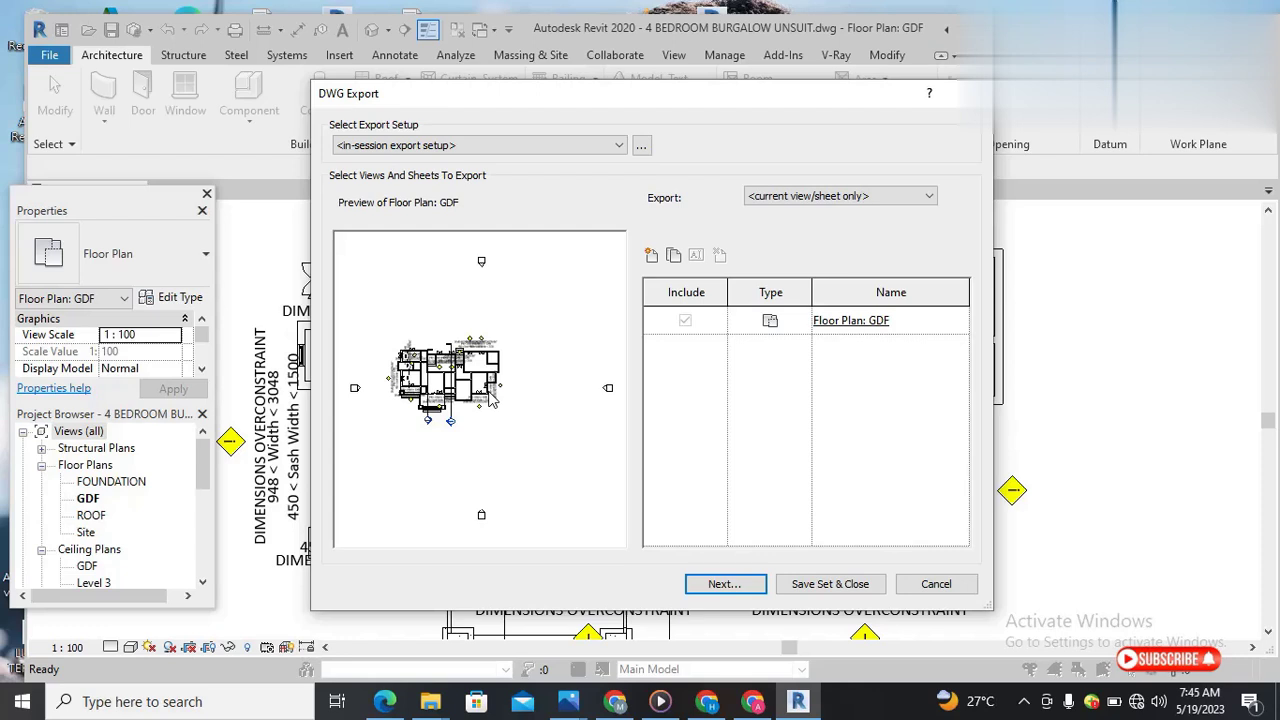
click(723, 586)
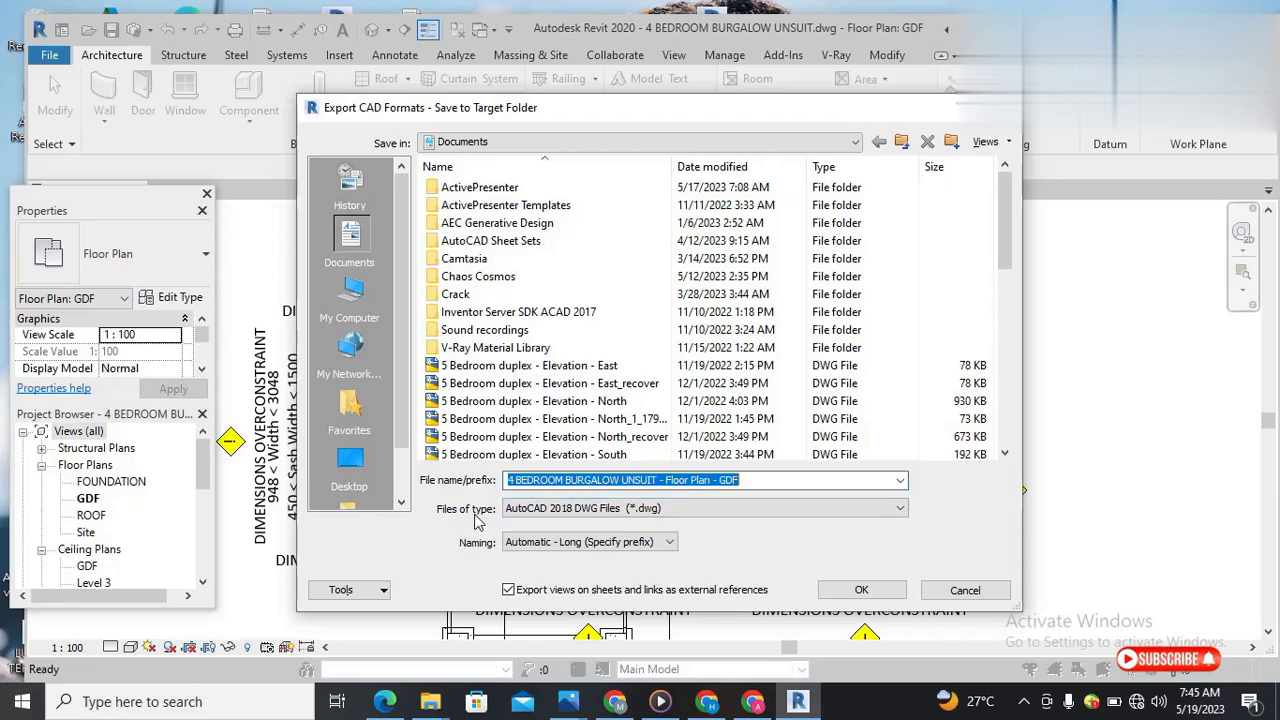
Export the floor plan to the Documents folder in AutoCAD 2013 DWG format, keeping the suggested file name.
click(848, 514)
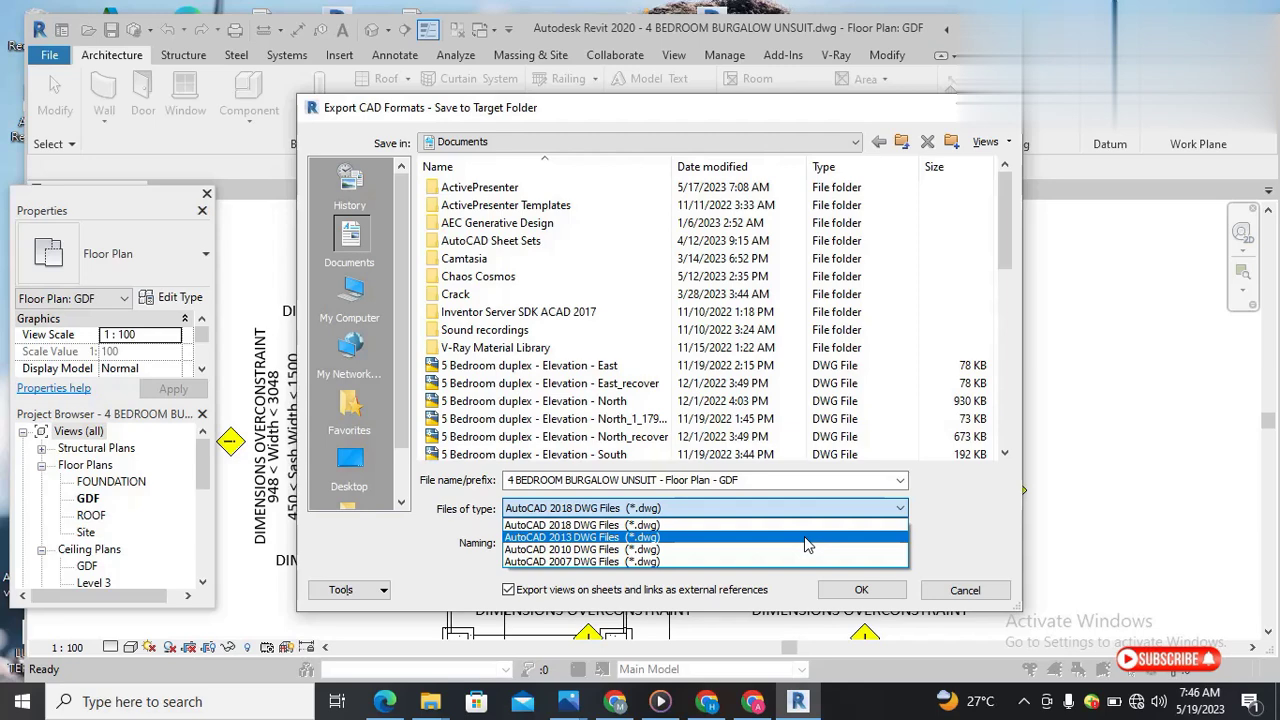
click(805, 537)
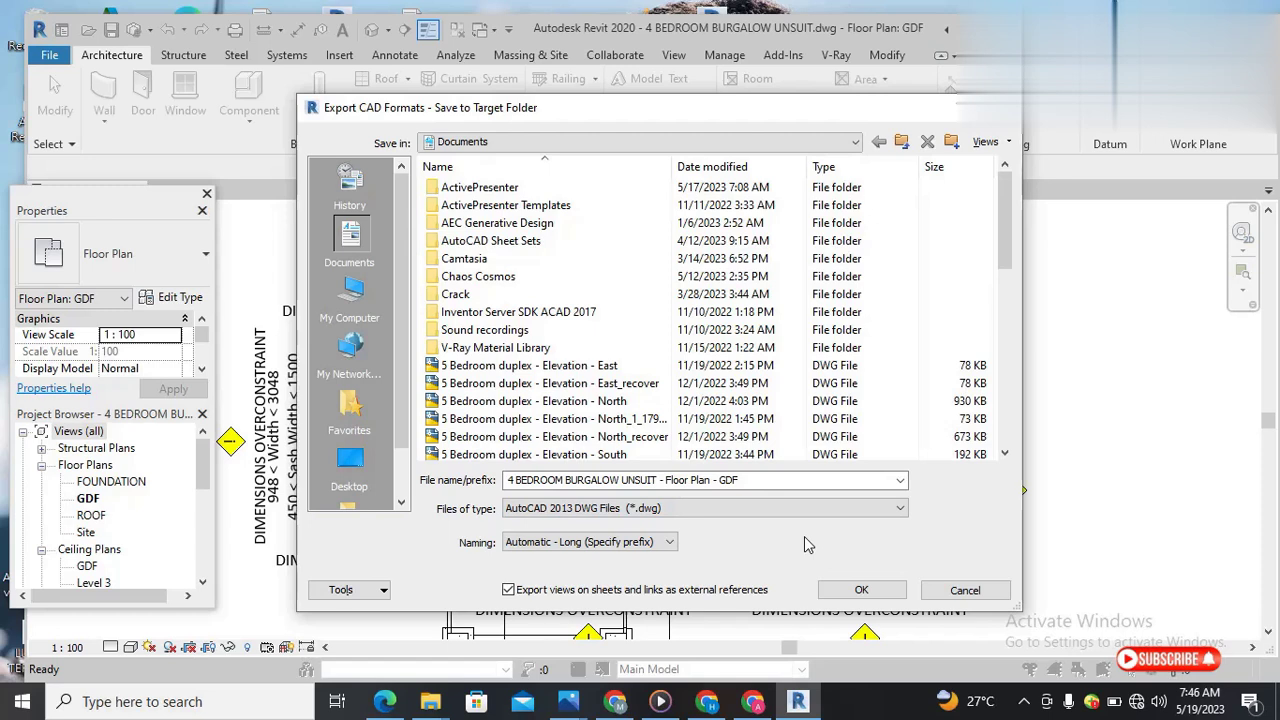
click(828, 512)
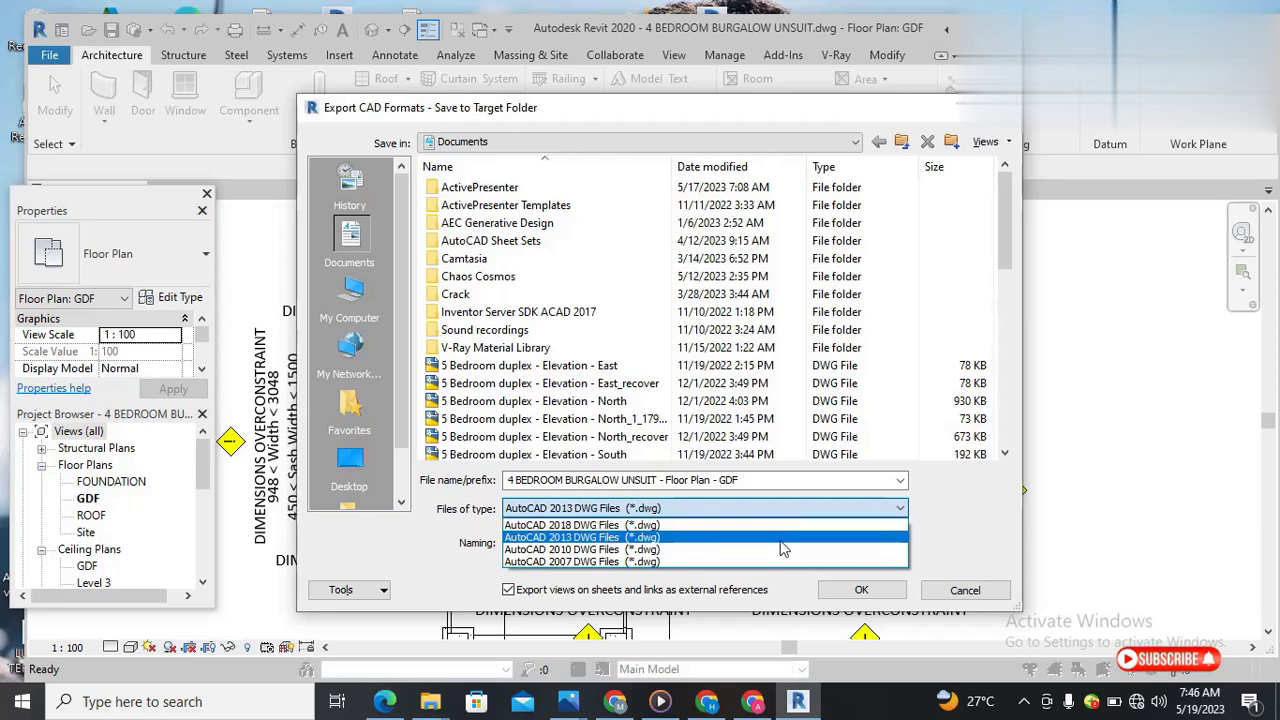
click(781, 540)
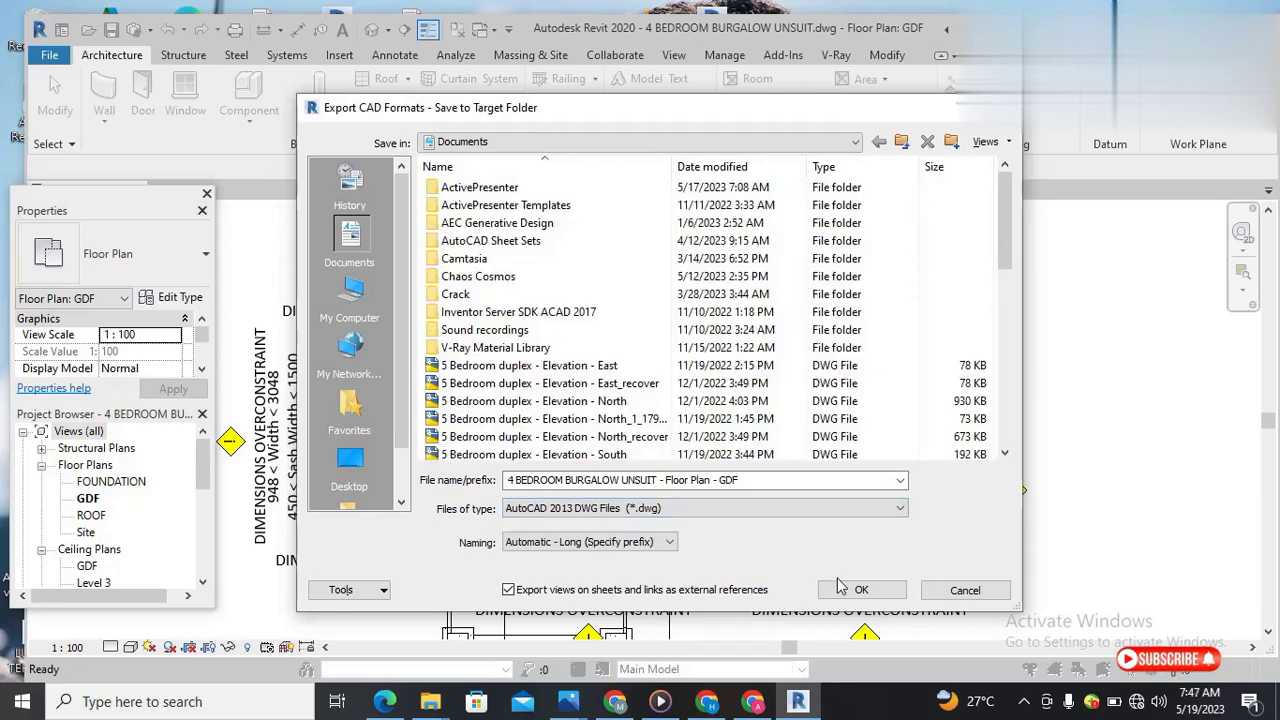
click(784, 480)
click(784, 480)
click(861, 591)
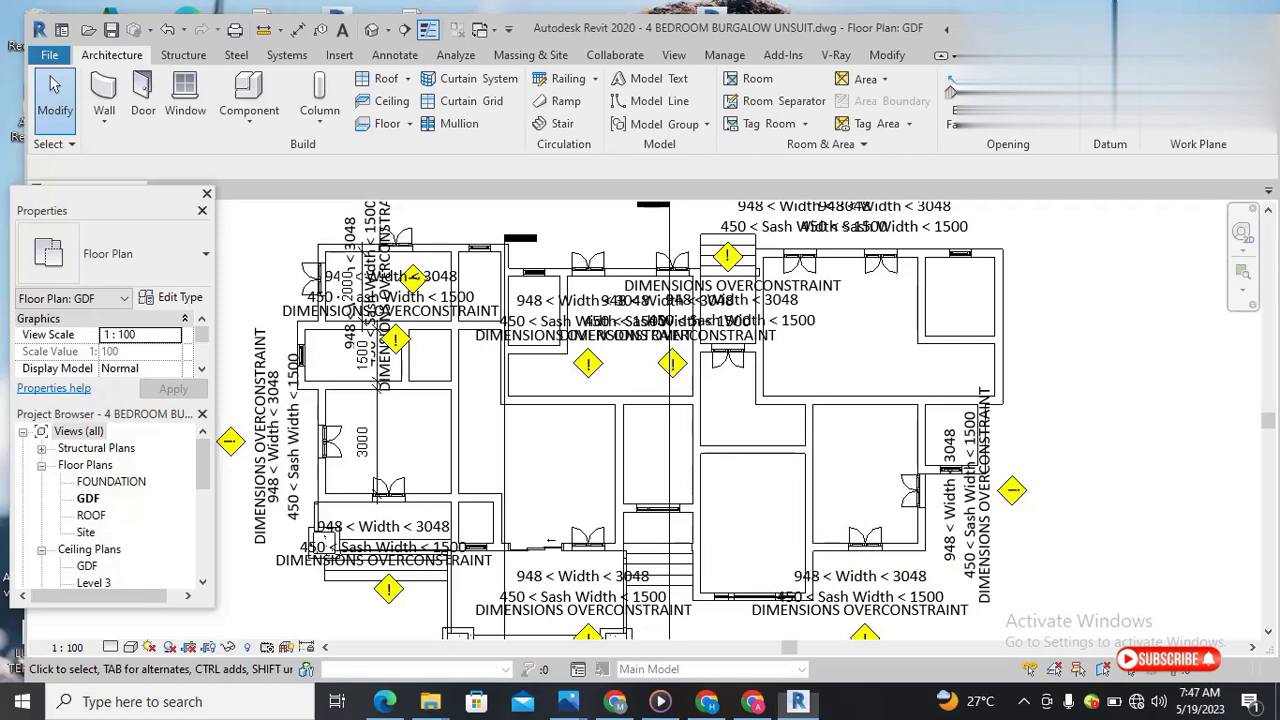
Minimize Revit and launch AutoCAD 2017 from the desktop.
click(1168, 28)
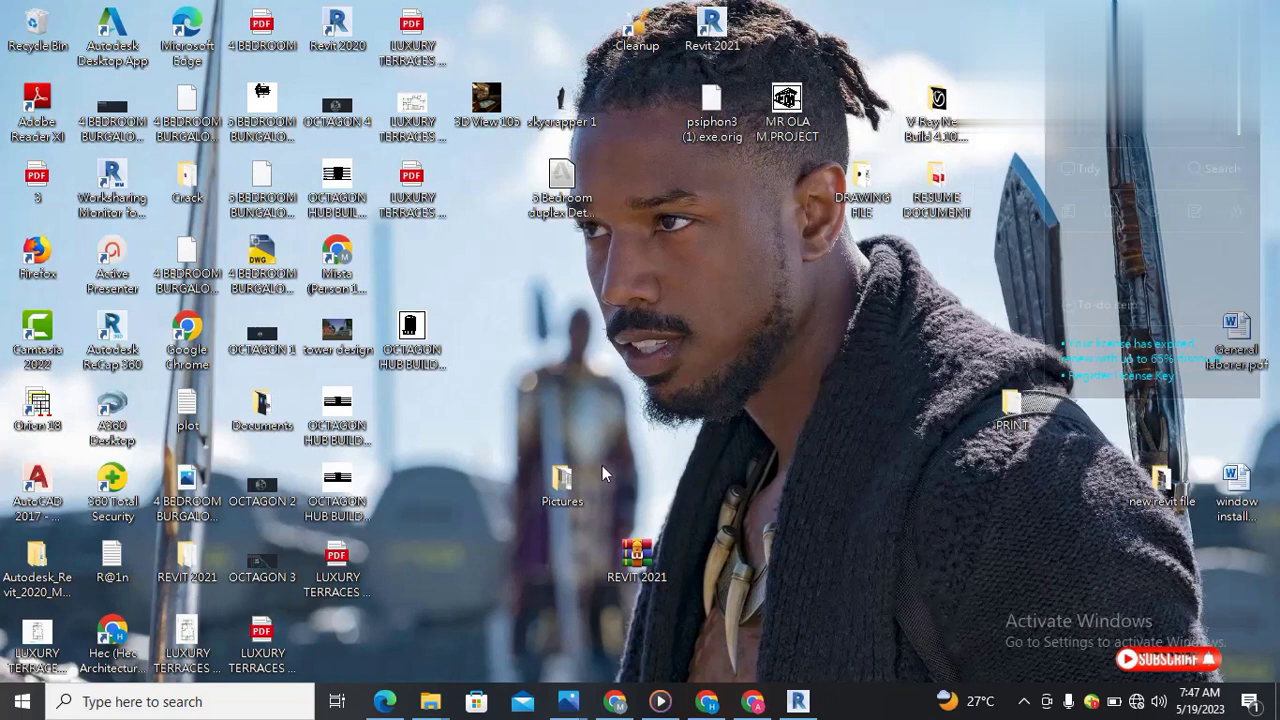
double_click(50, 483)
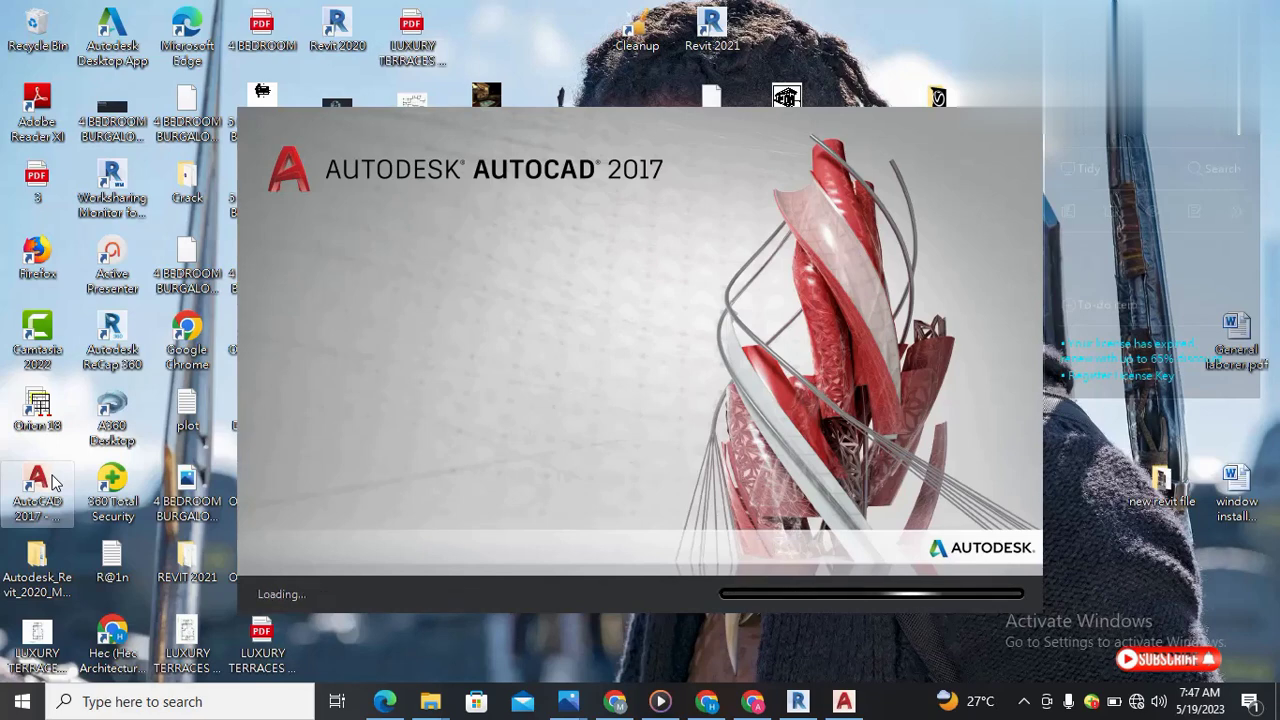
click(1022, 700)
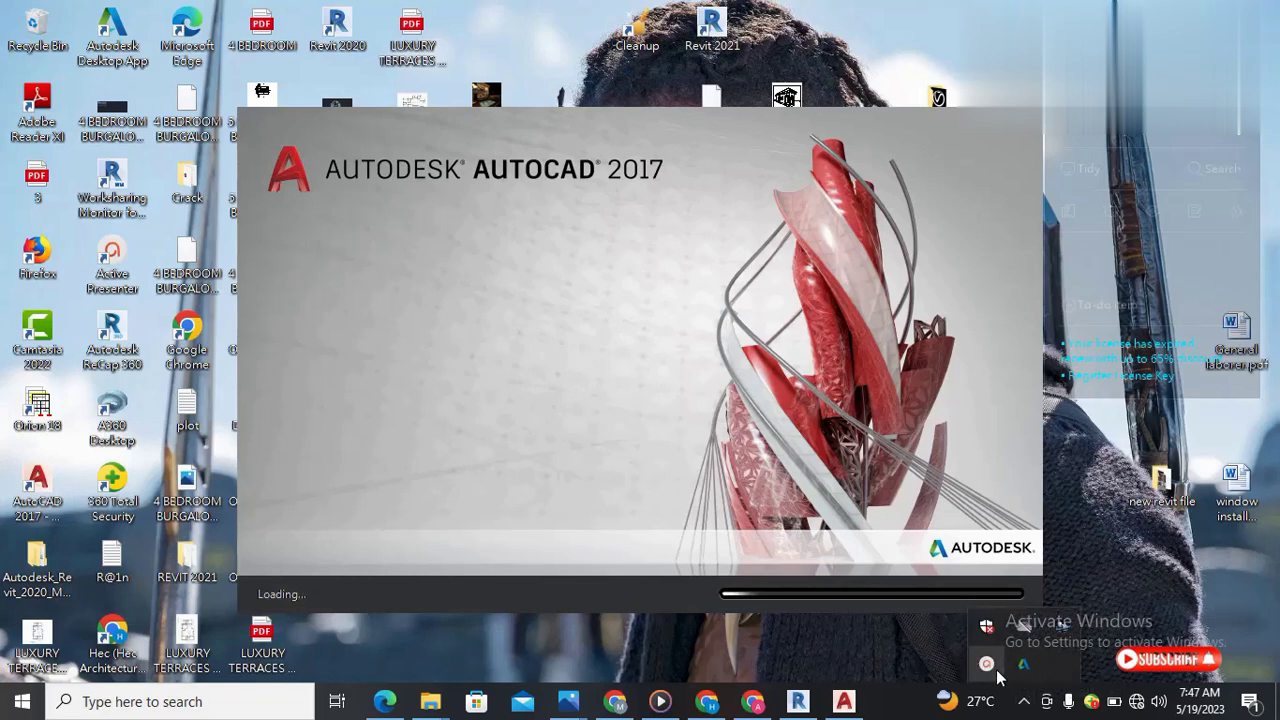
click(995, 668)
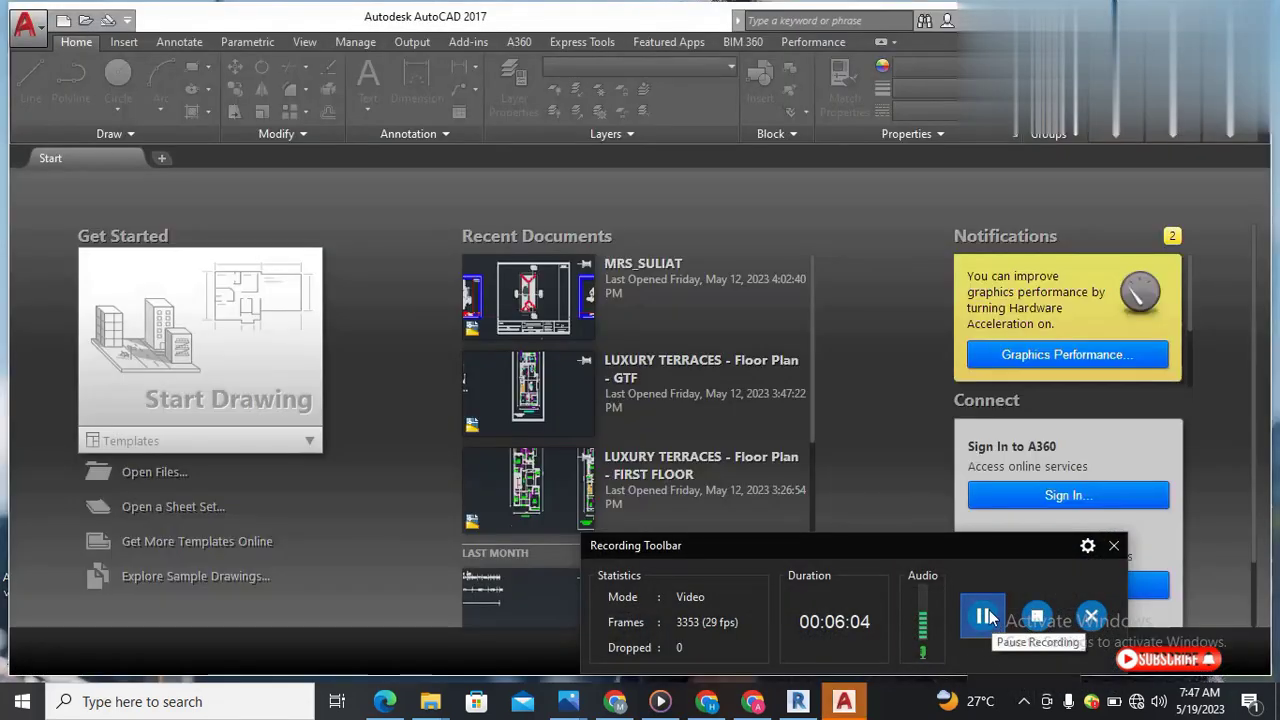
drag(925, 541, 1054, 611)
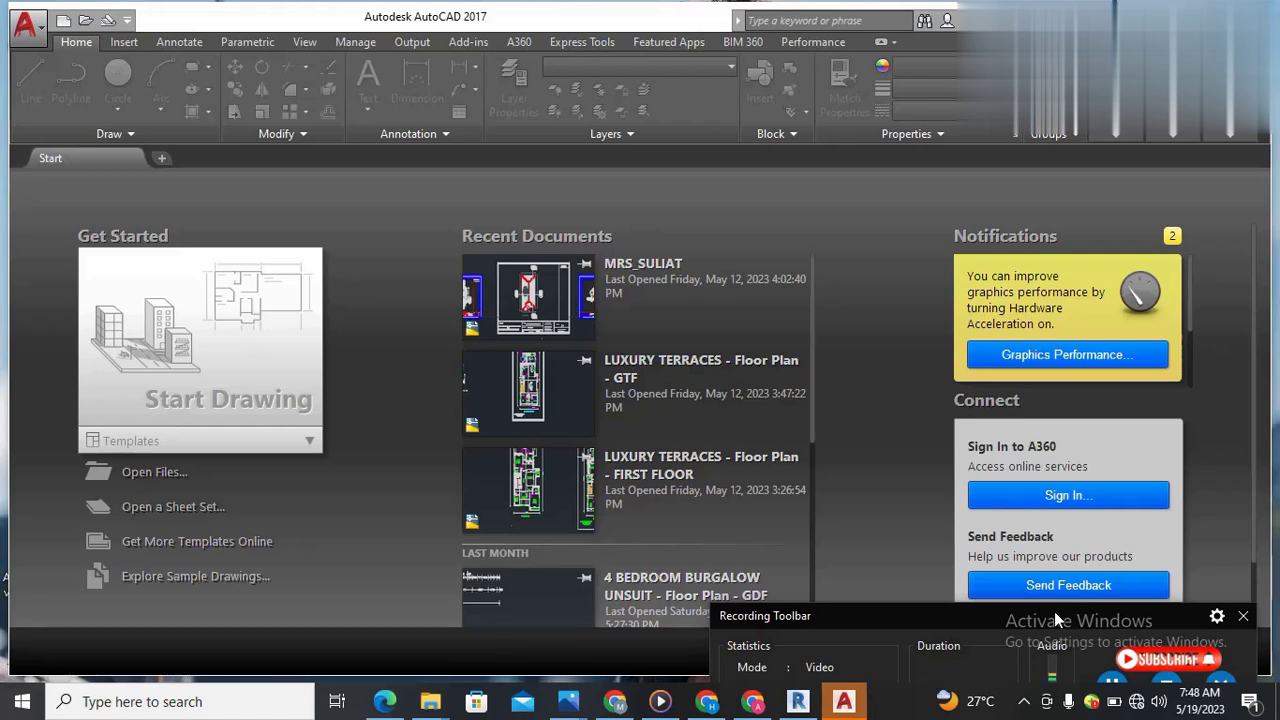
Start opening an existing drawing and look through the recently used files for the exported four-bedroom GDF floor plan.
click(38, 42)
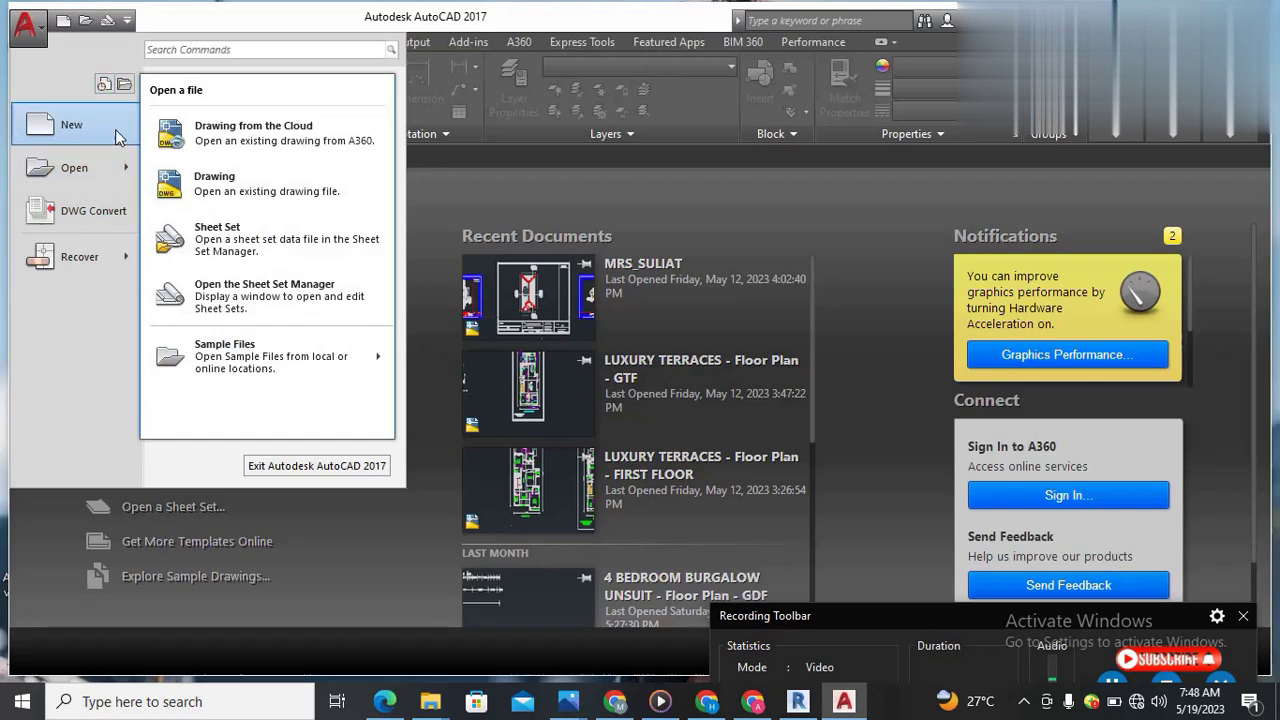
mouse_move(115, 166)
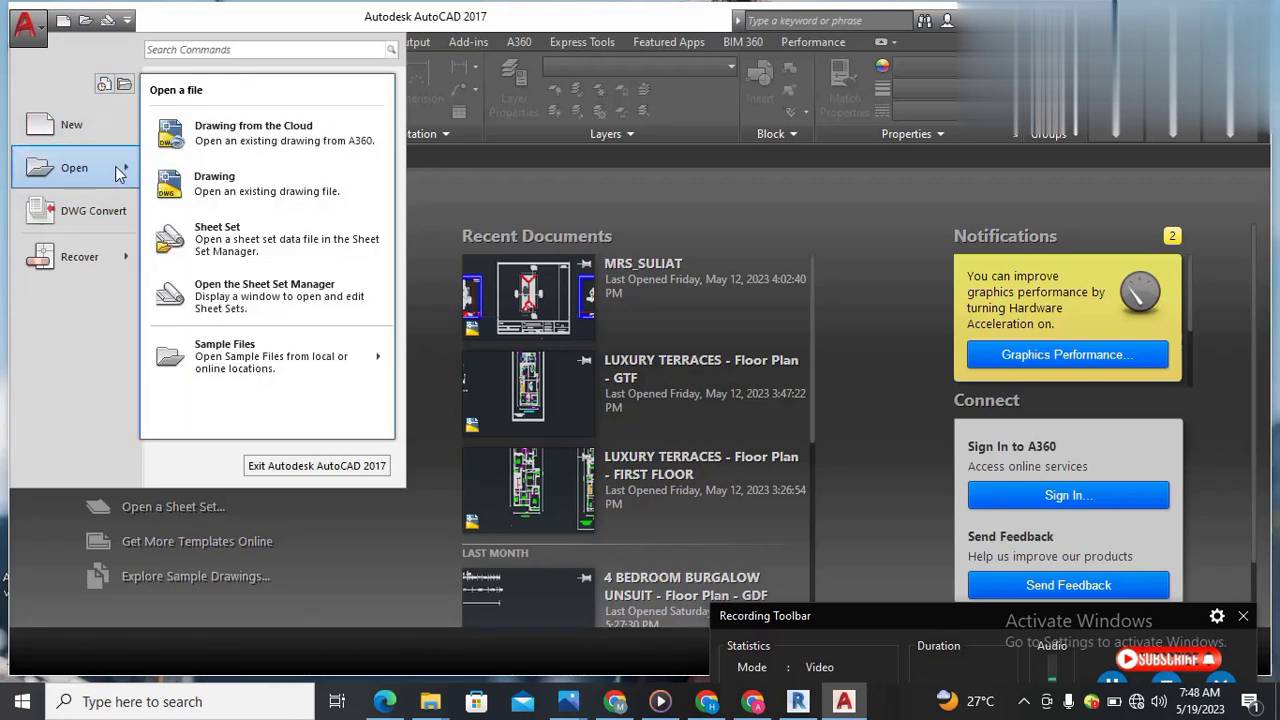
click(259, 186)
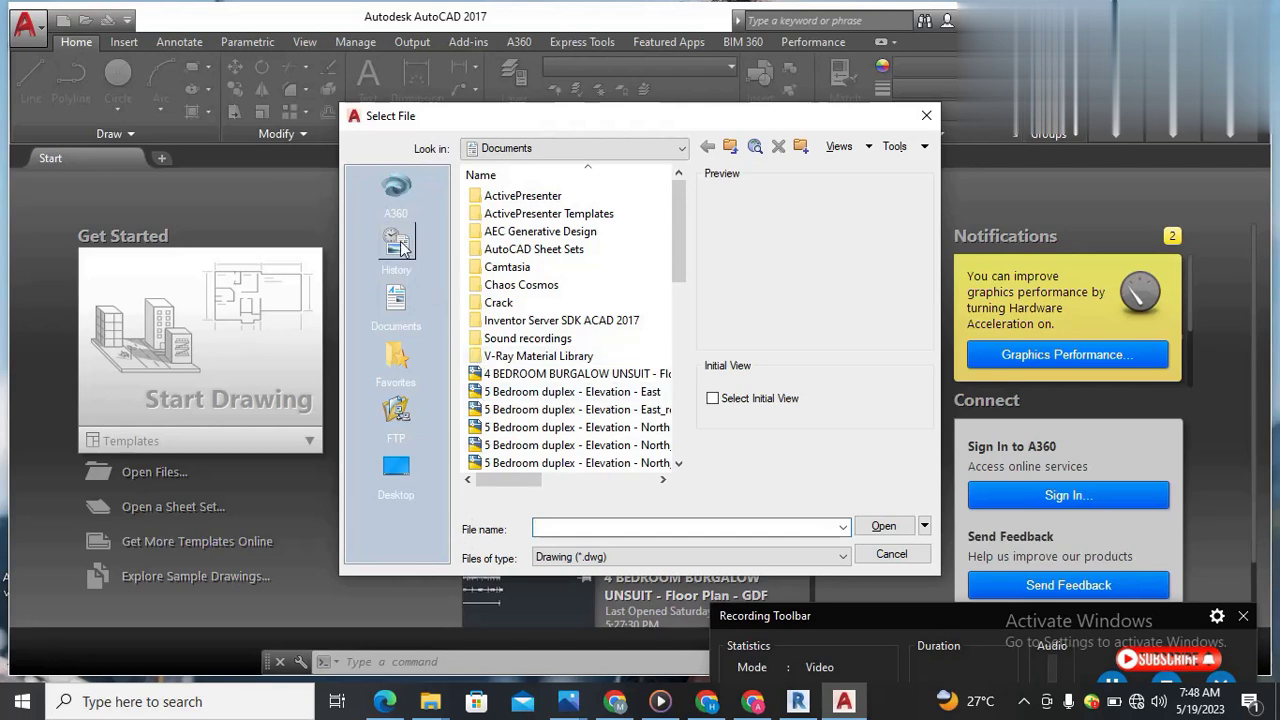
click(408, 262)
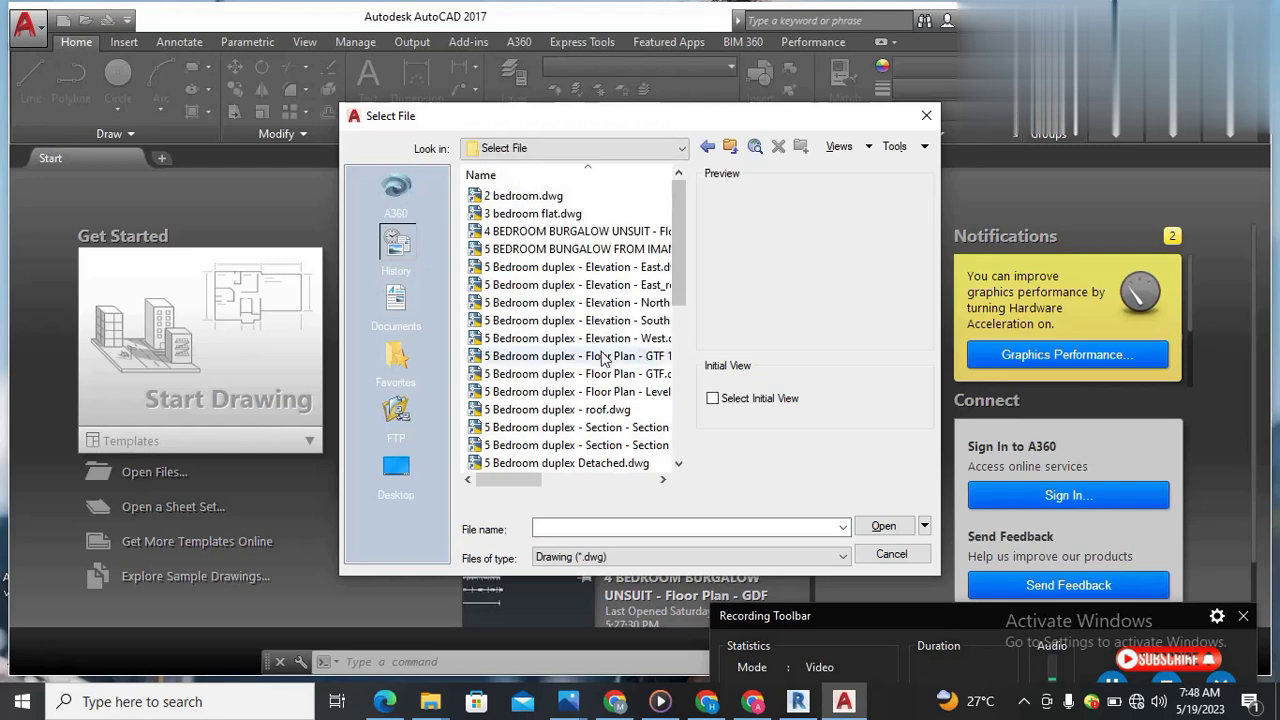
scroll(605, 360, down, 3)
scroll(600, 380, down, 3)
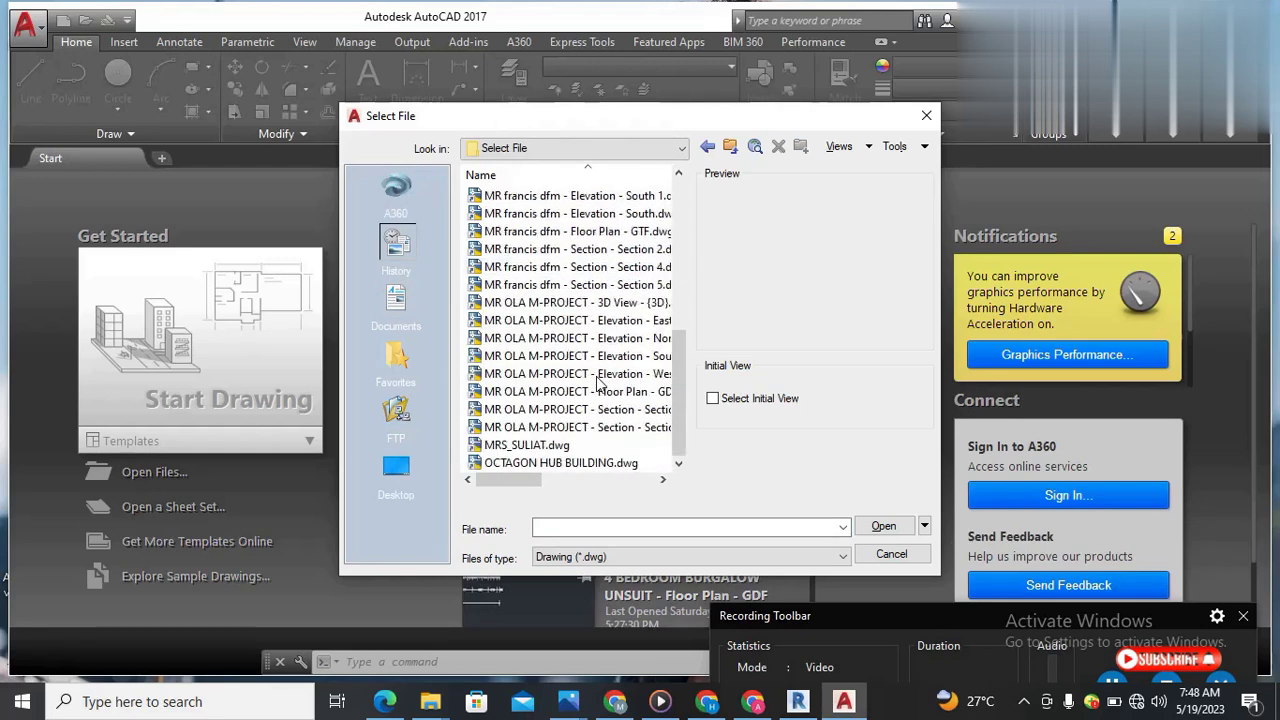
scroll(600, 382, up, 5)
scroll(600, 382, up, 2)
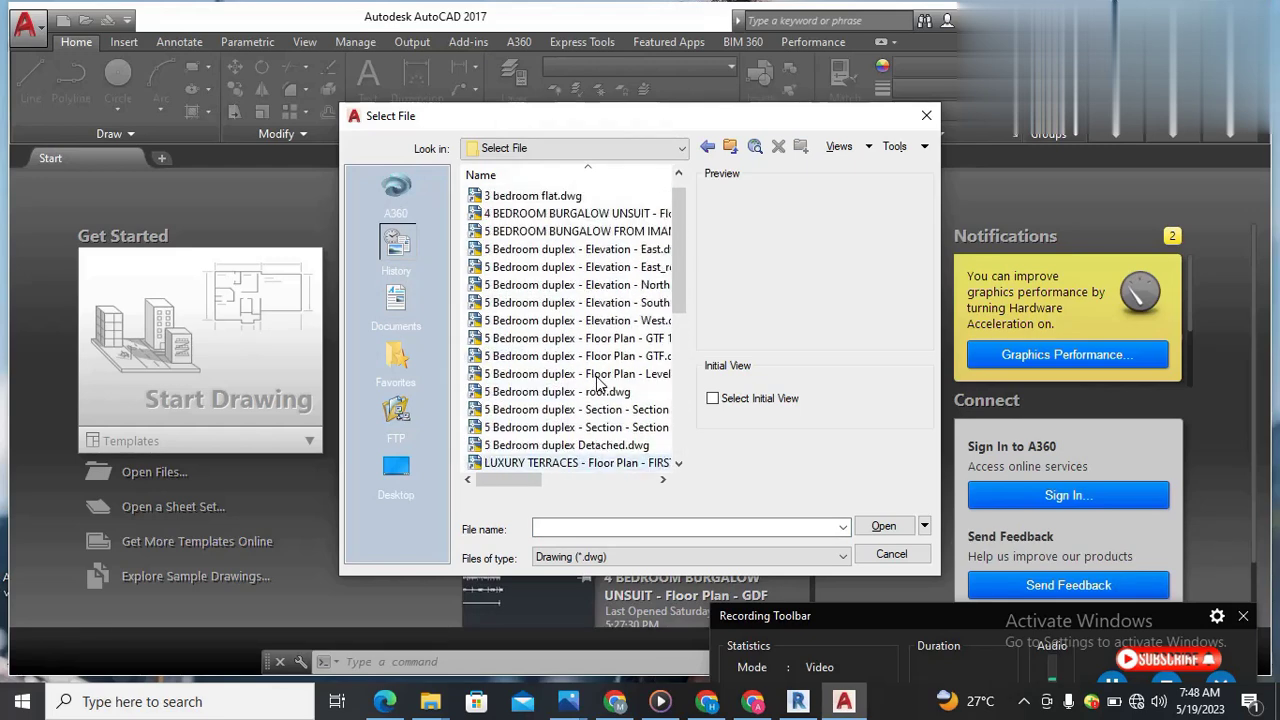
scroll(600, 382, up, 1)
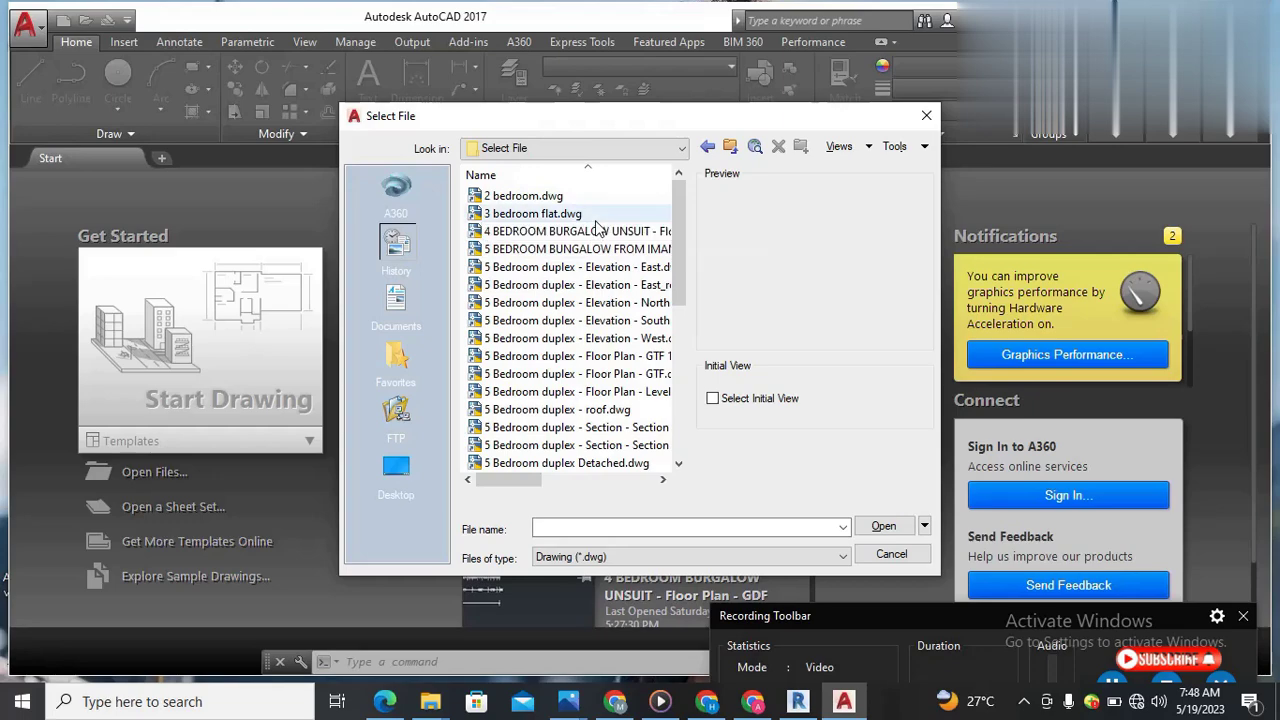
Switch to Revit to check the GDF floor plan view and return to AutoCAD's file selection.
click(805, 710)
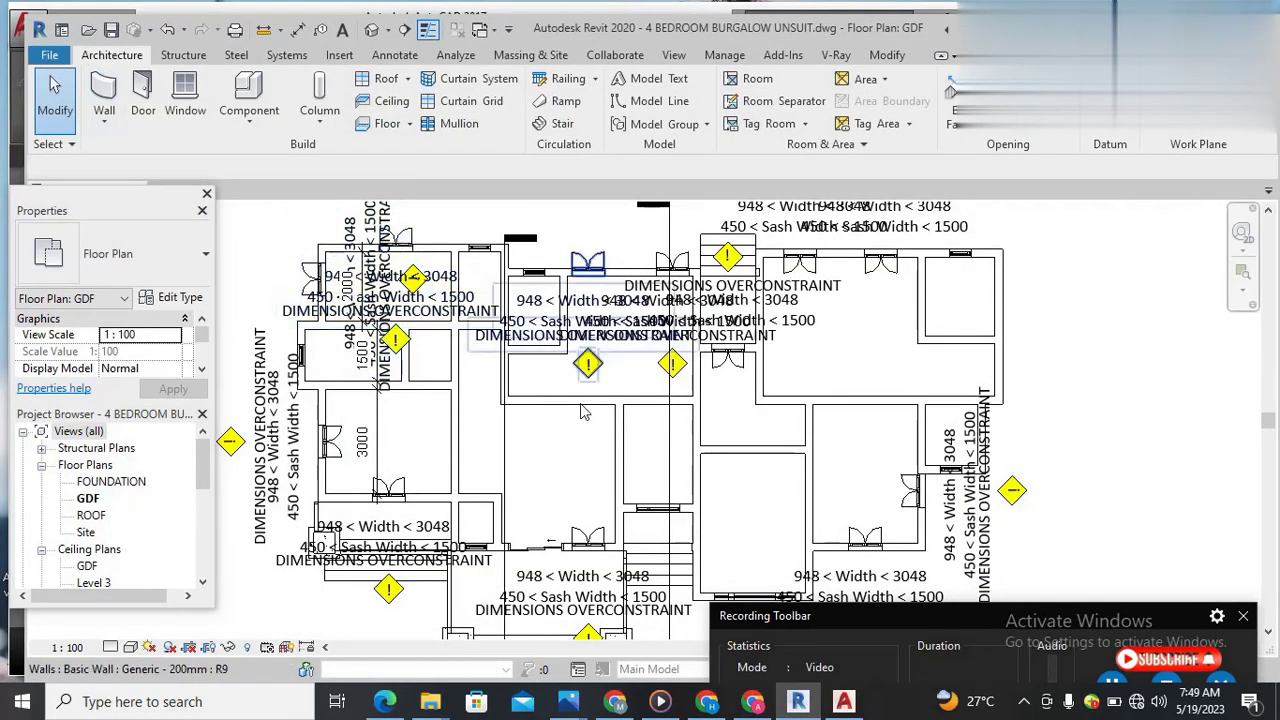
scroll(590, 430, down, 2)
scroll(590, 432, up, 1)
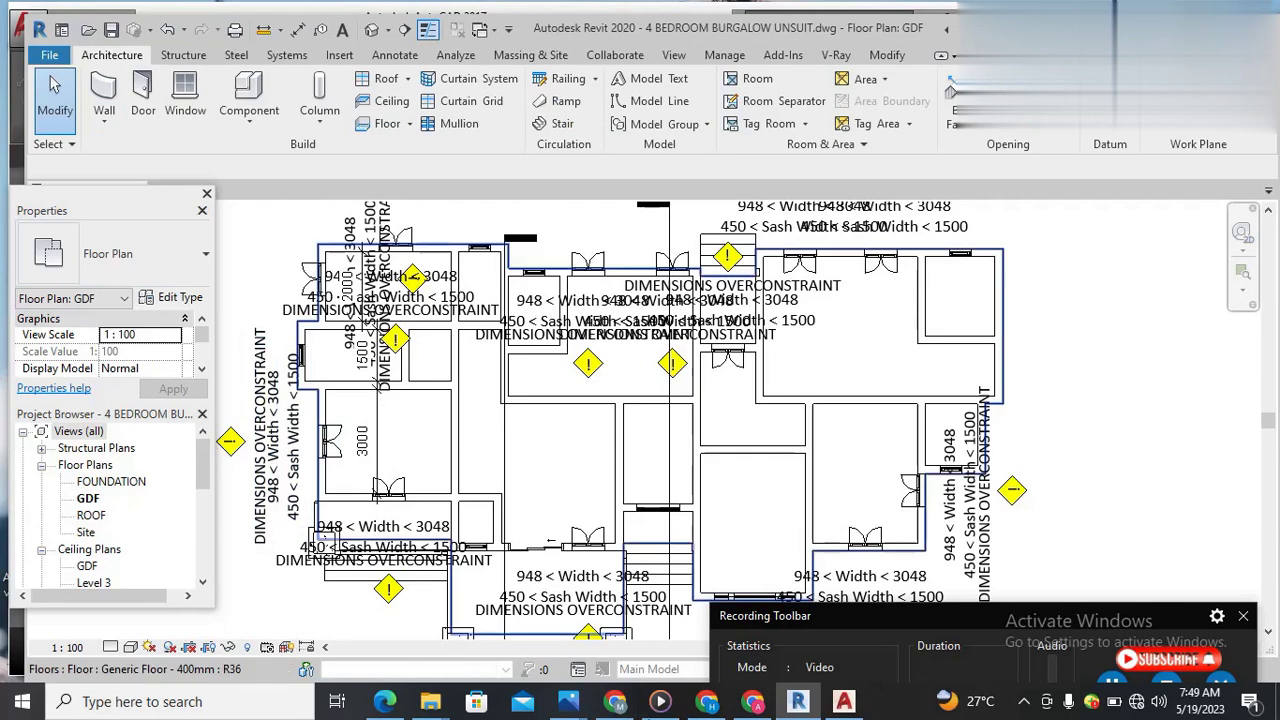
click(850, 703)
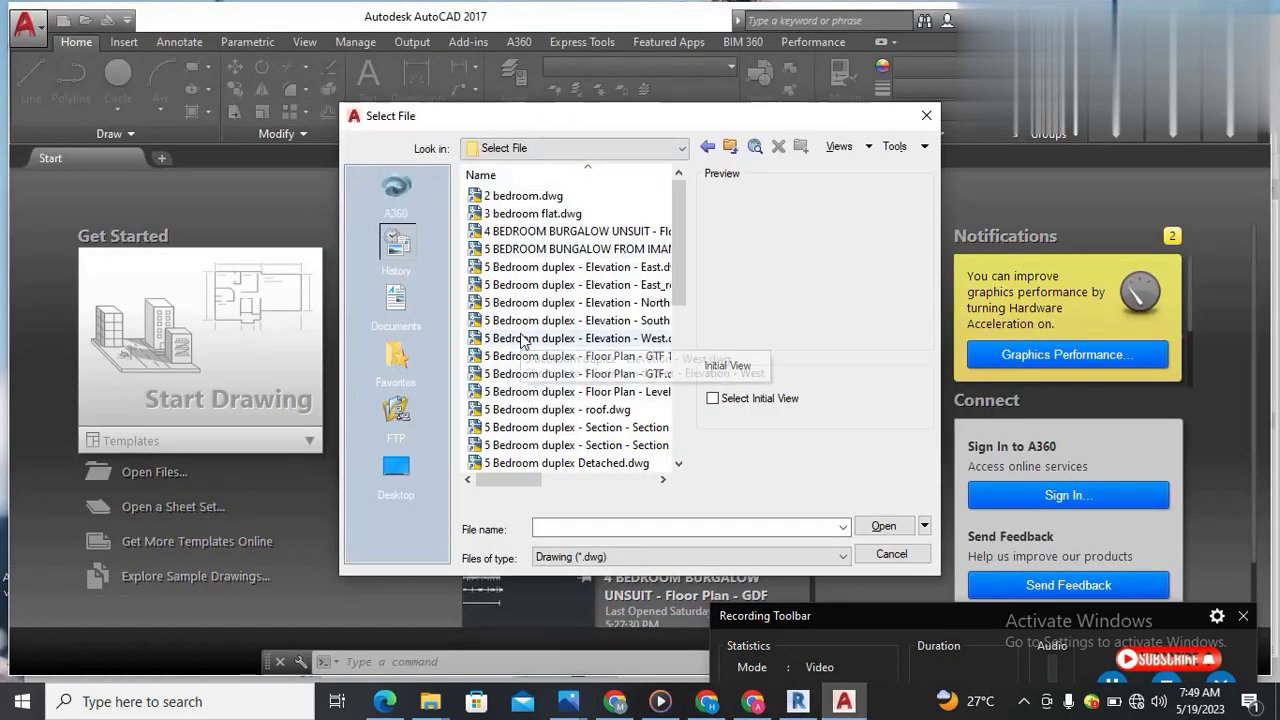
Open the drawing "4 BEDROOM BURGALOW UNSUIT - Floor Plan - GDF" from the Documents folder.
click(540, 232)
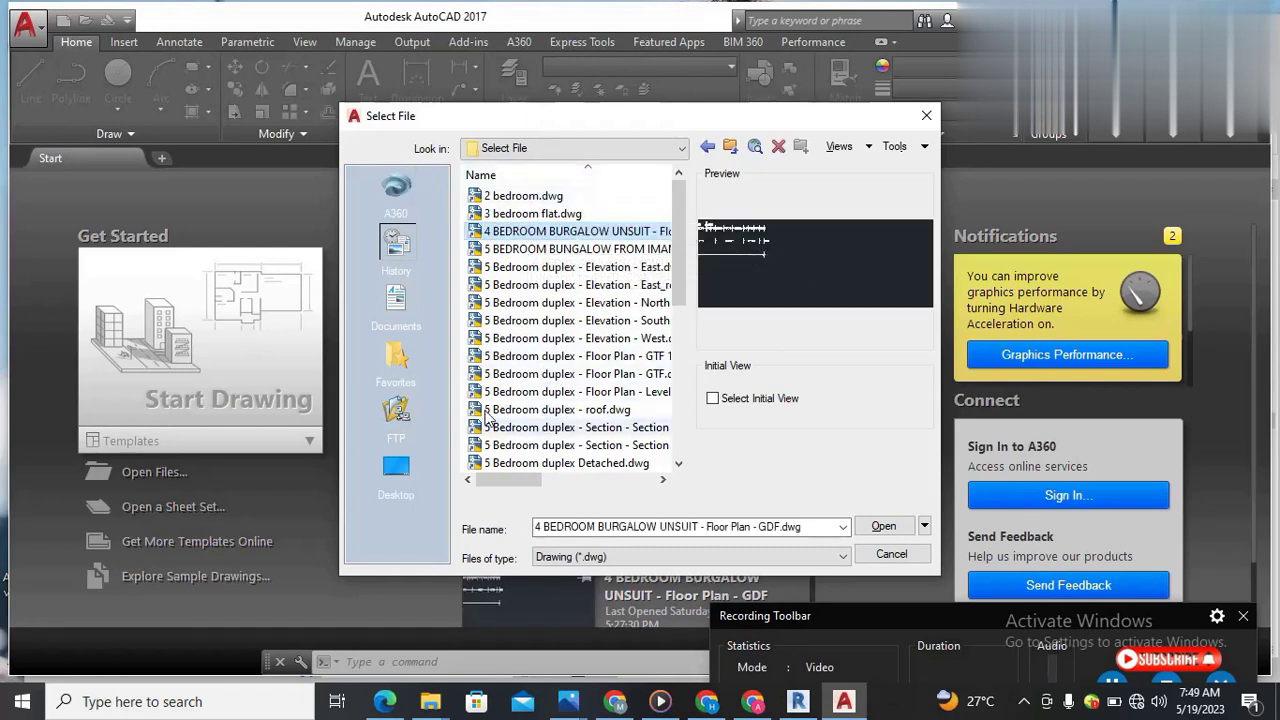
click(400, 300)
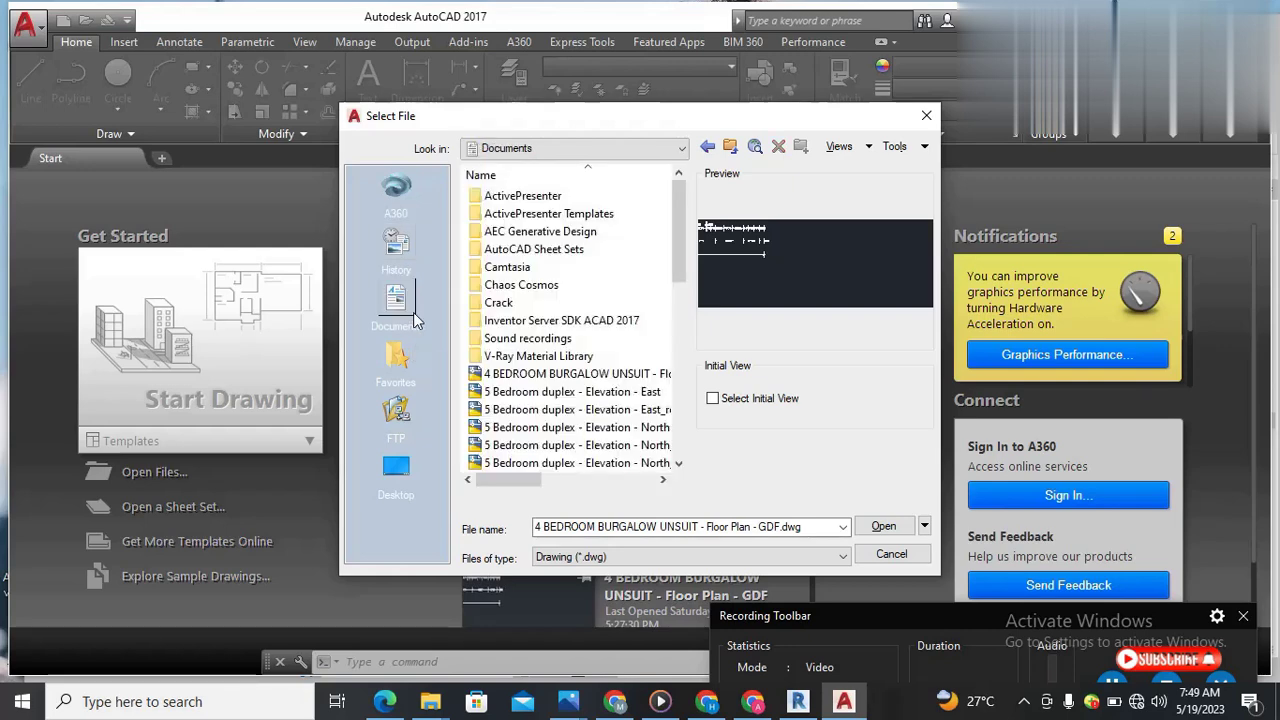
click(610, 375)
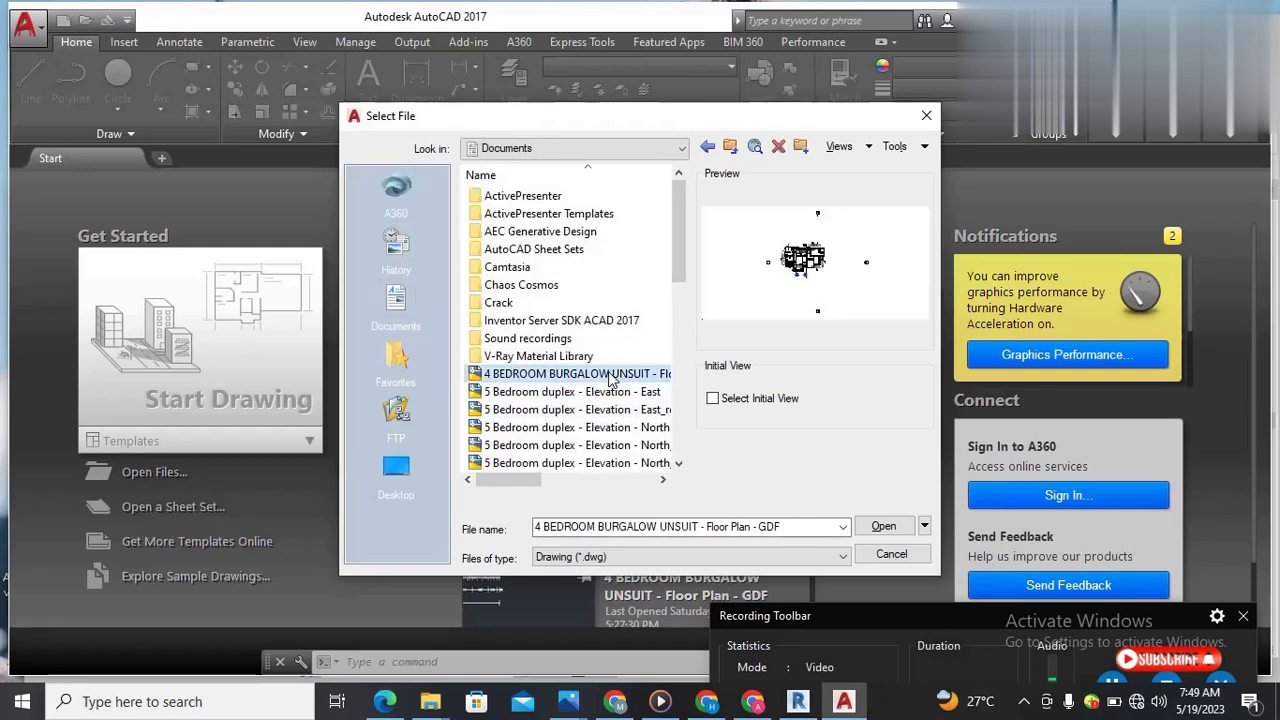
click(405, 478)
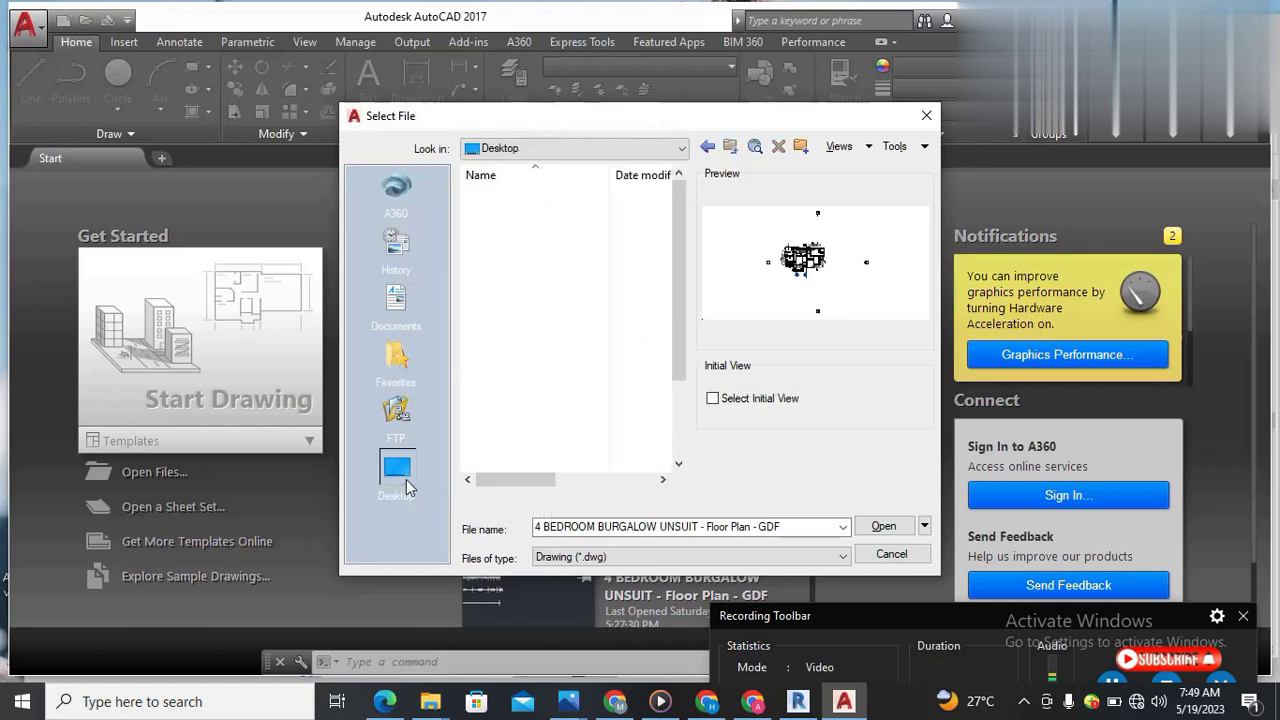
click(404, 302)
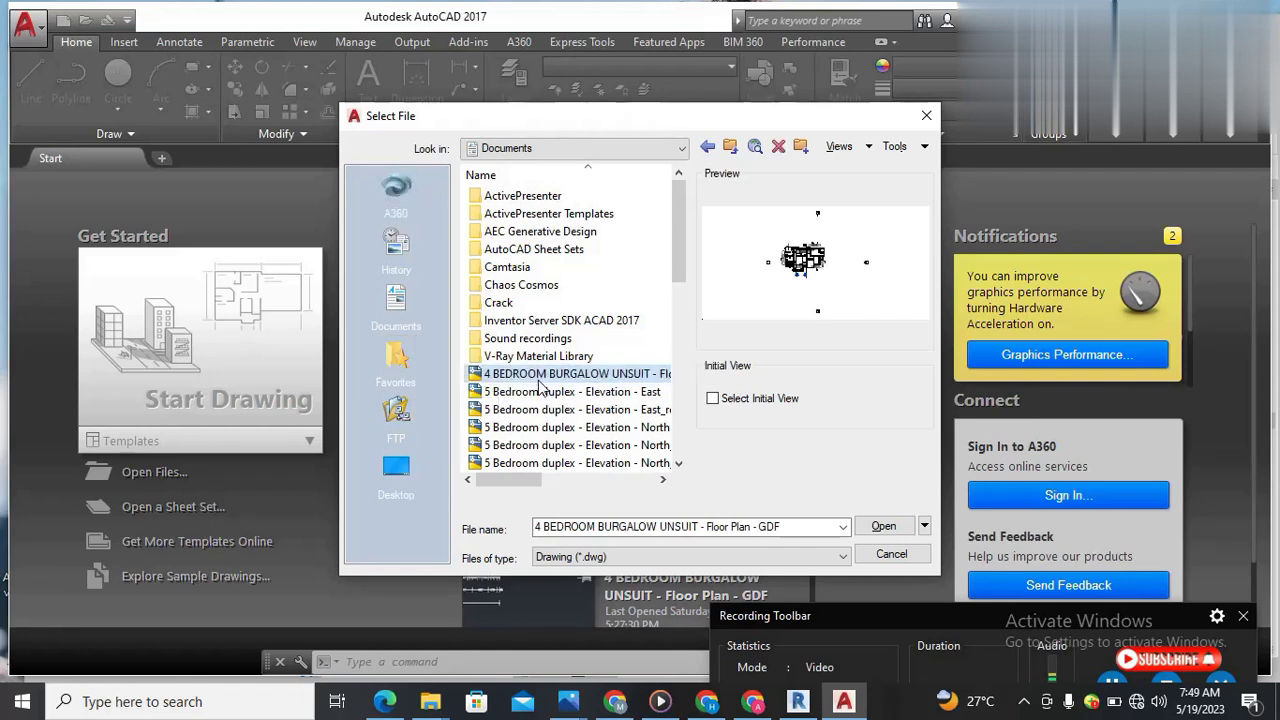
click(884, 527)
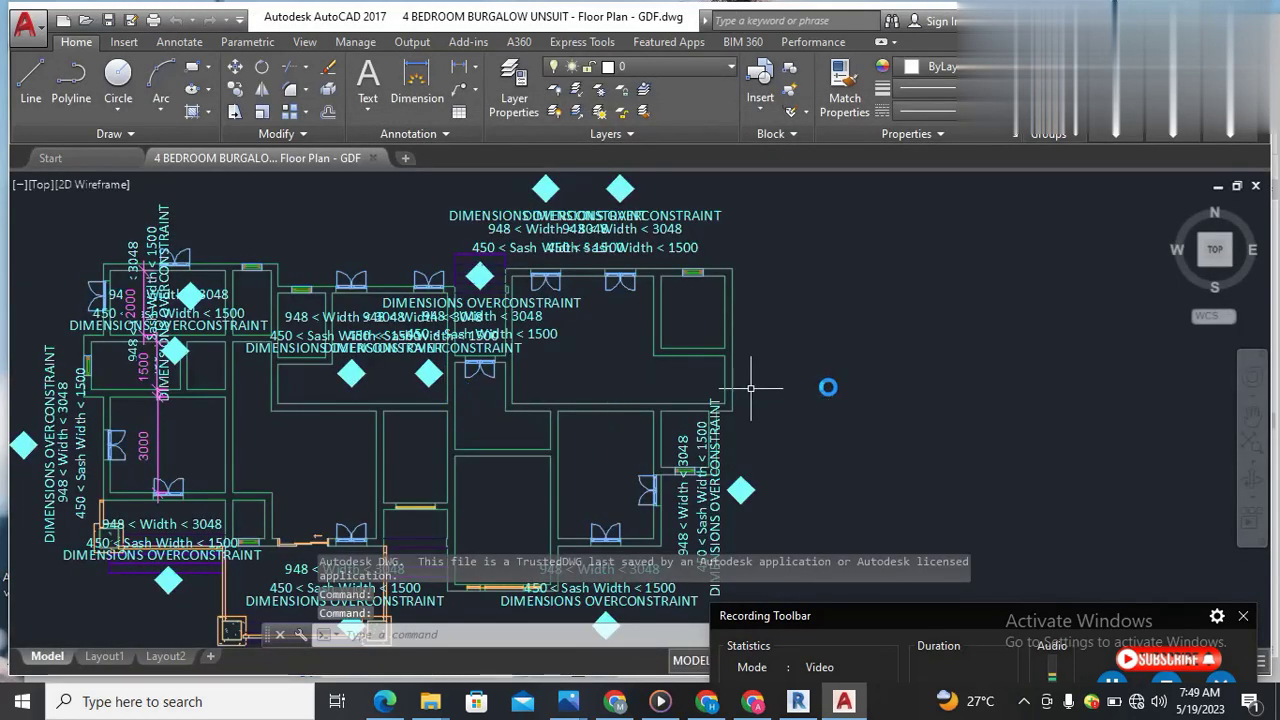
Examine the opened floor plan's walls, doors and windows and its overlapping window notes up close and as a whole.
scroll(750, 388, down, 3)
scroll(586, 457, up, 3)
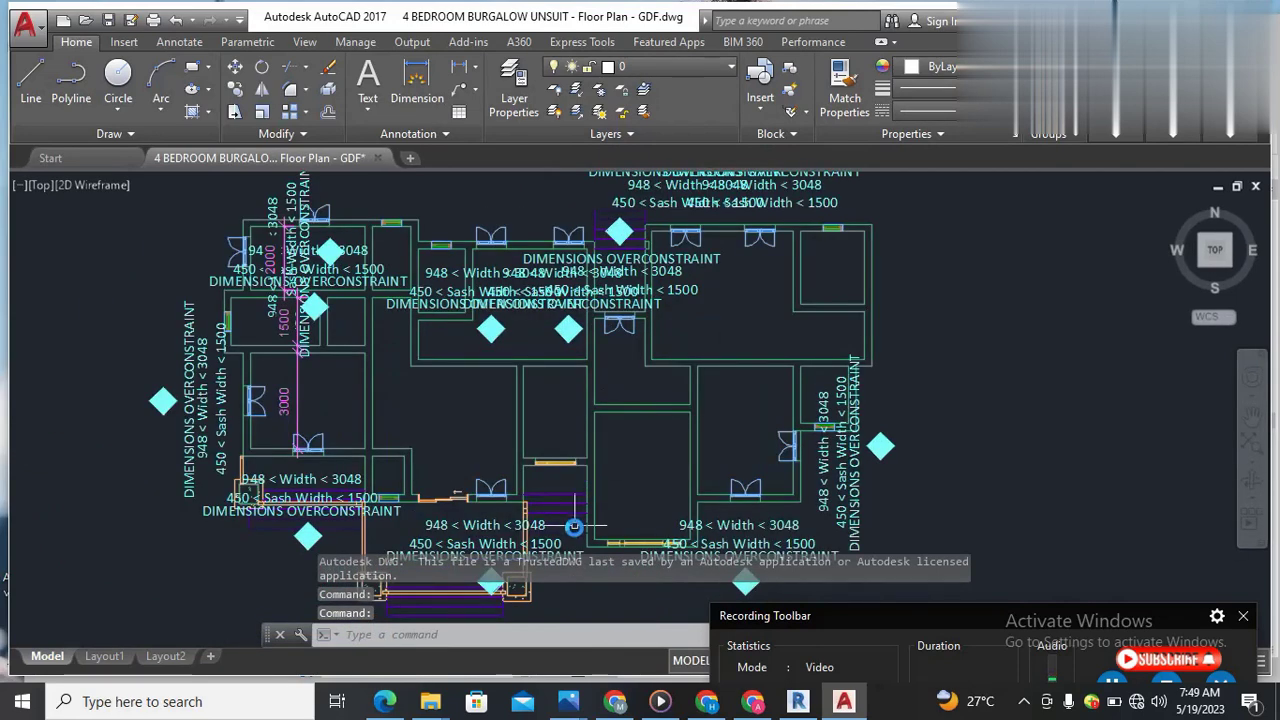
scroll(580, 500, up, 2)
scroll(580, 500, down, 5)
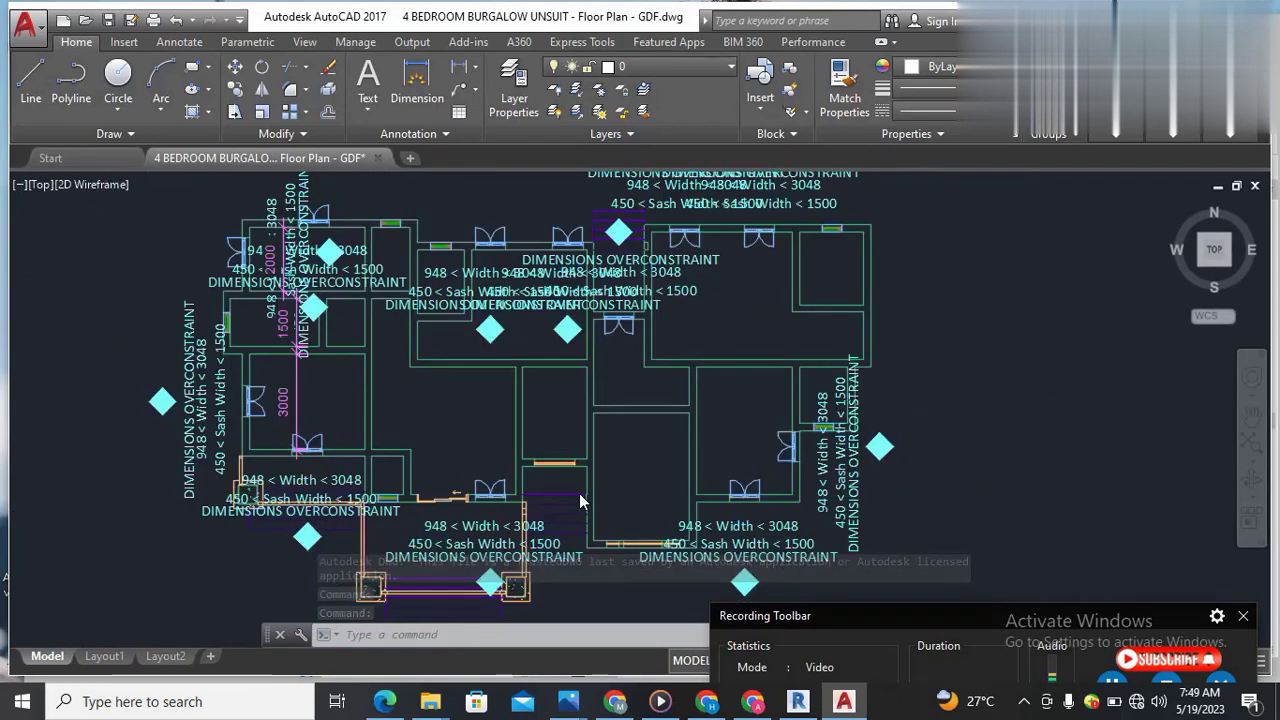
scroll(573, 409, up, 6)
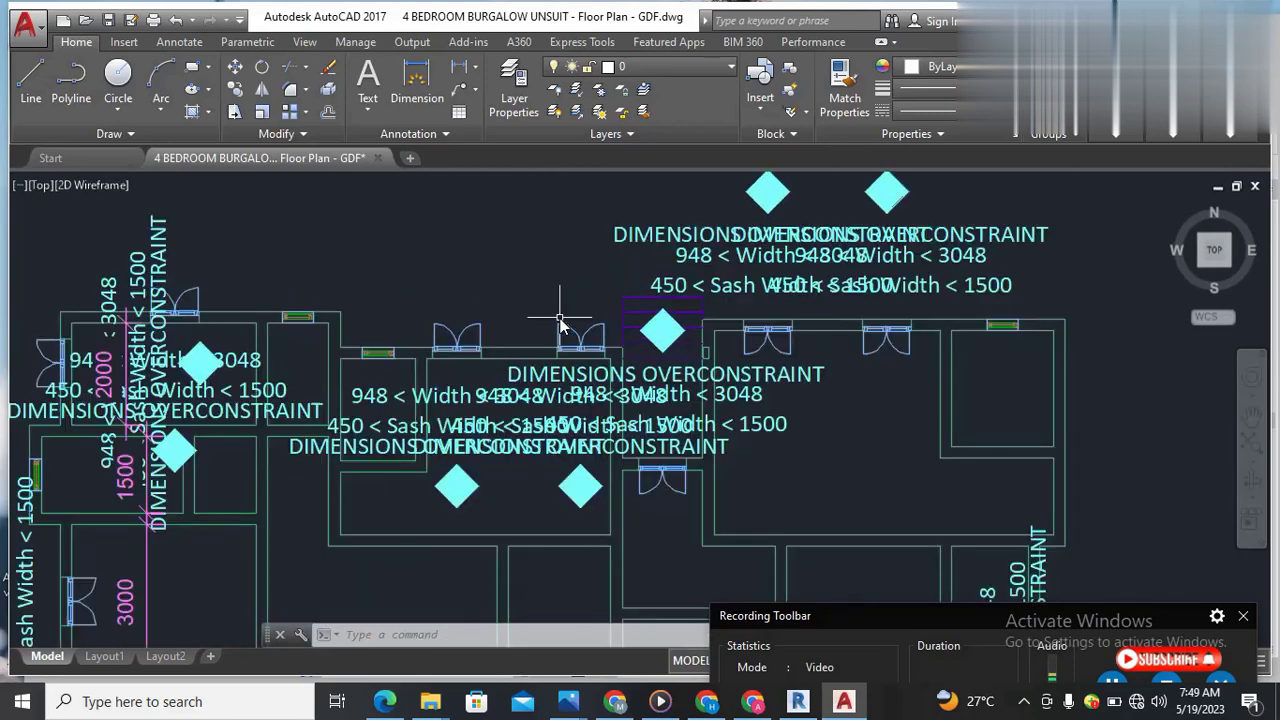
scroll(615, 352, down, 5)
scroll(575, 380, up, 6)
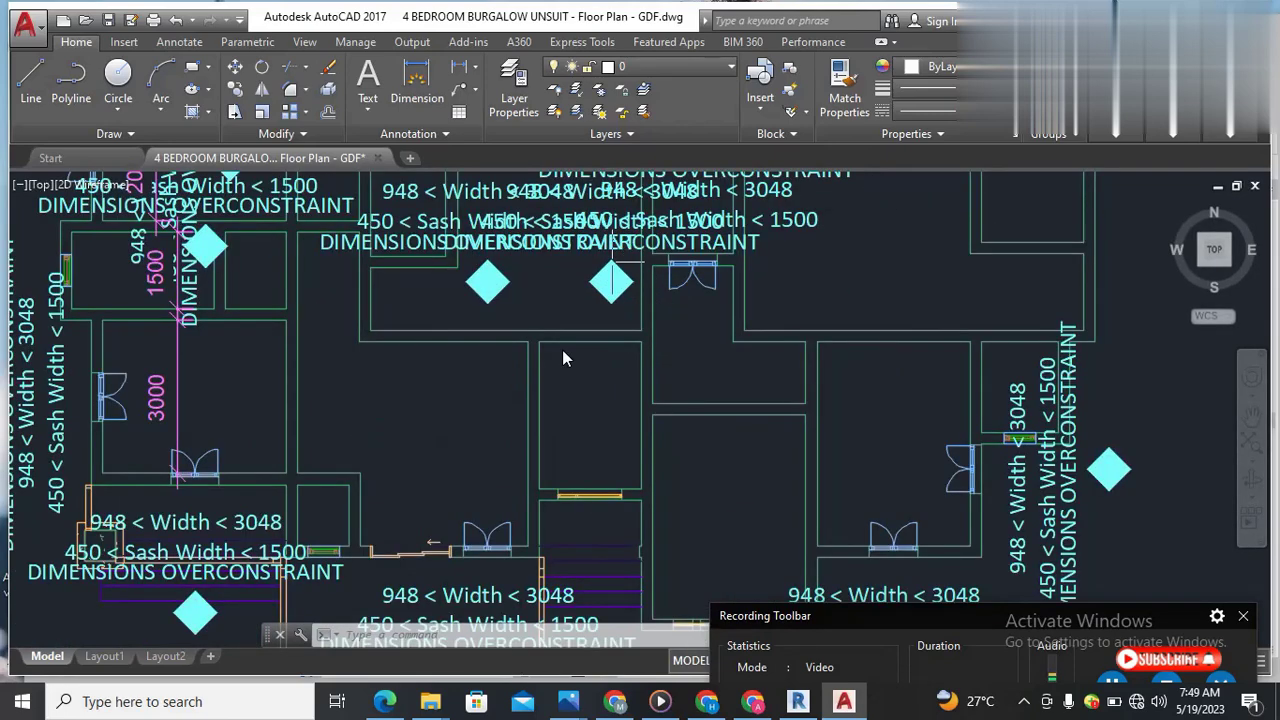
scroll(519, 416, down, 2)
scroll(540, 320, up, 3)
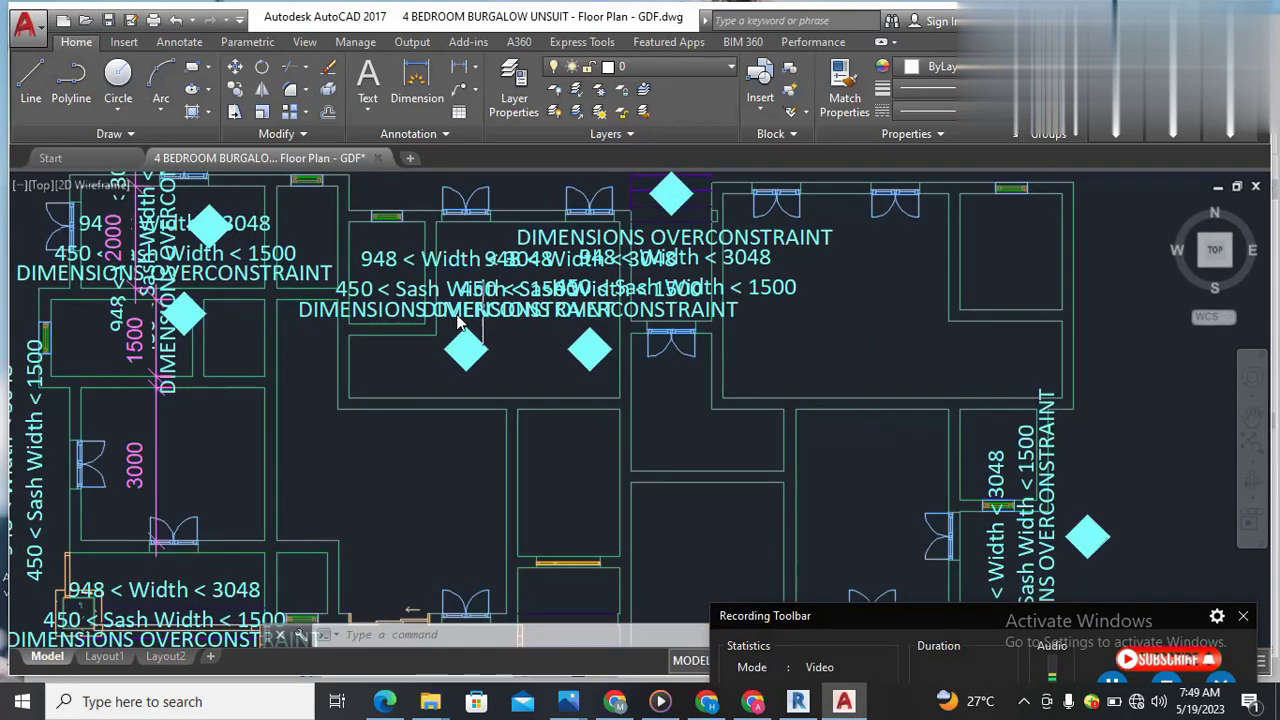
Select the second DIMENSIONS OVERCONSTRAINT note over the central rooms and inspect the similar notes around the plan.
click(572, 304)
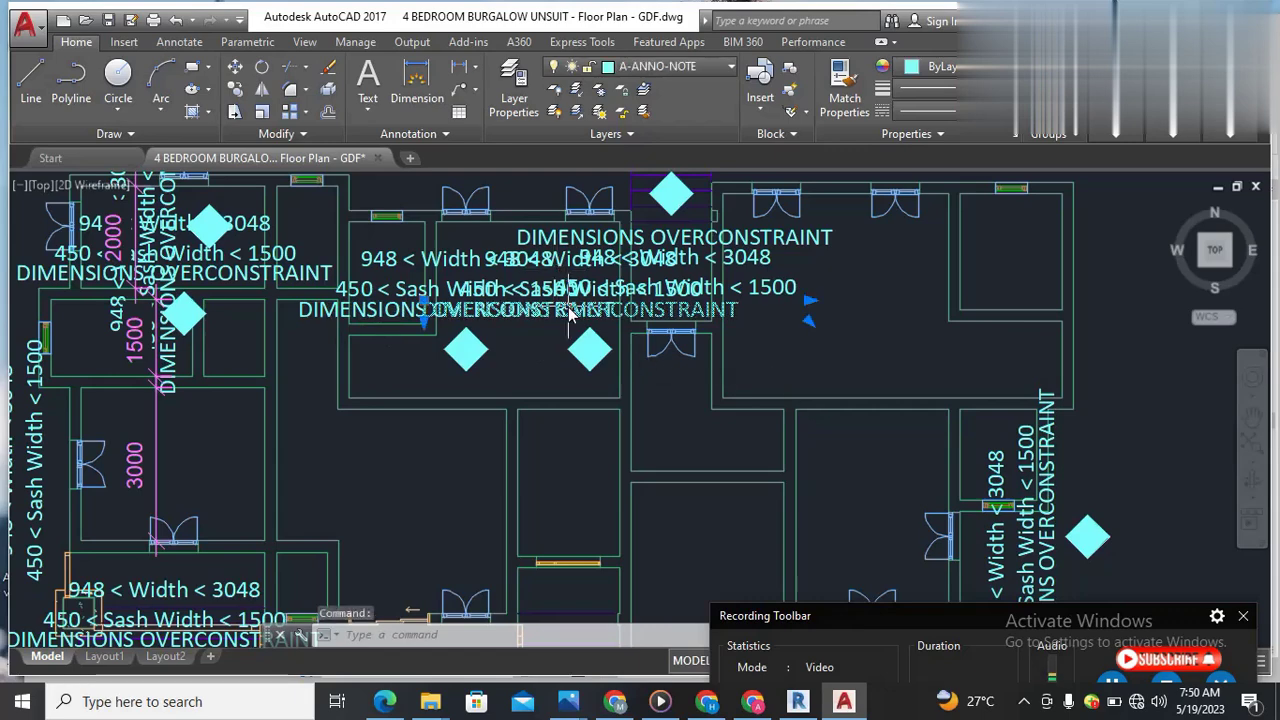
scroll(578, 298, down, 2)
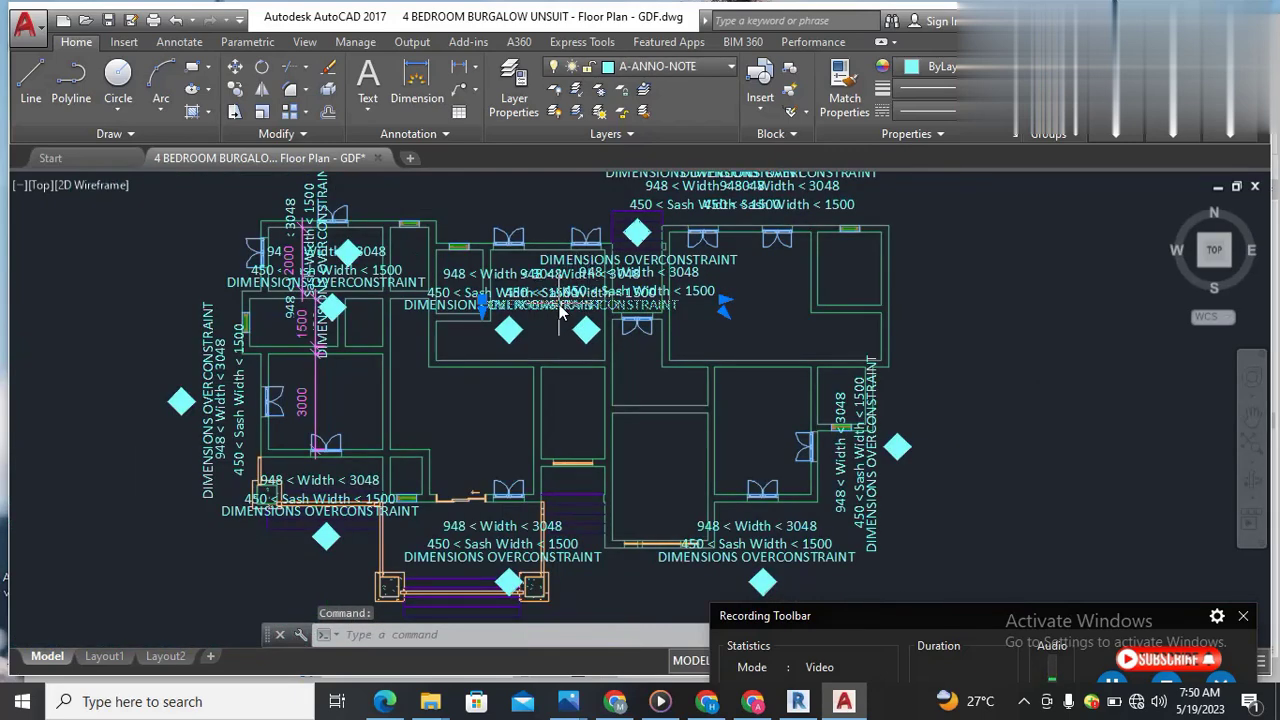
scroll(283, 391, up, 2)
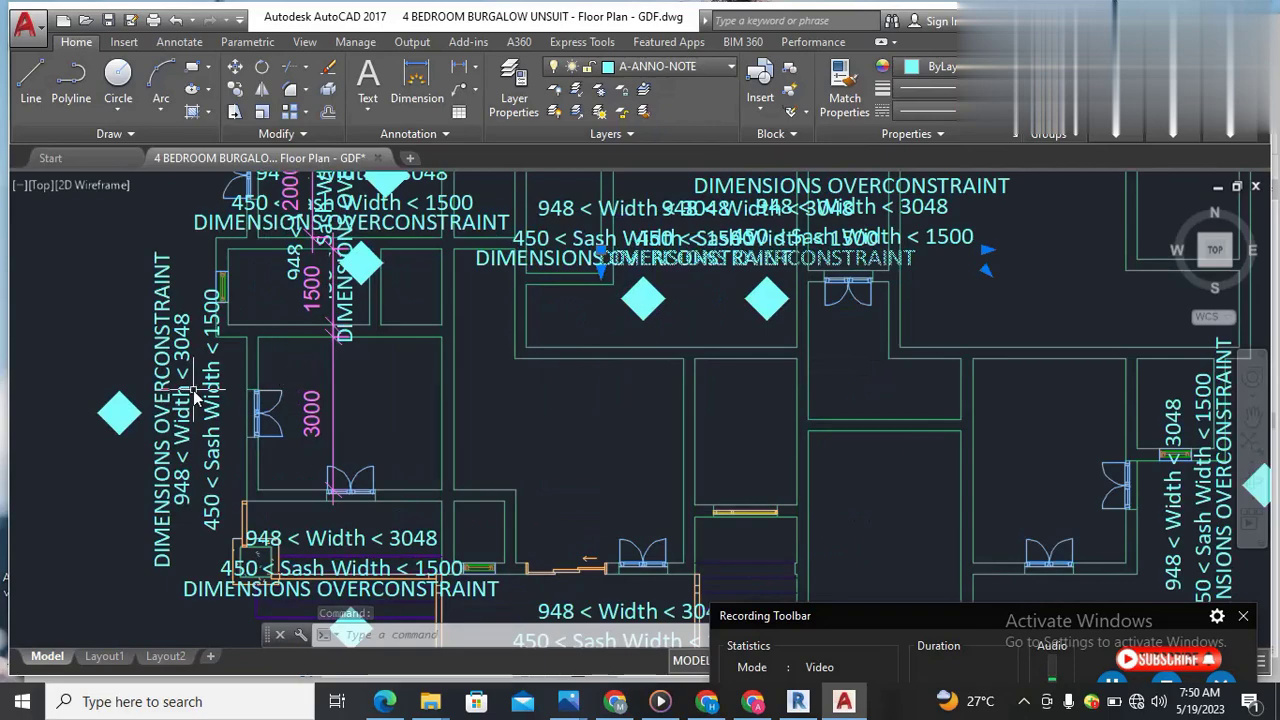
scroll(543, 507, down, 2)
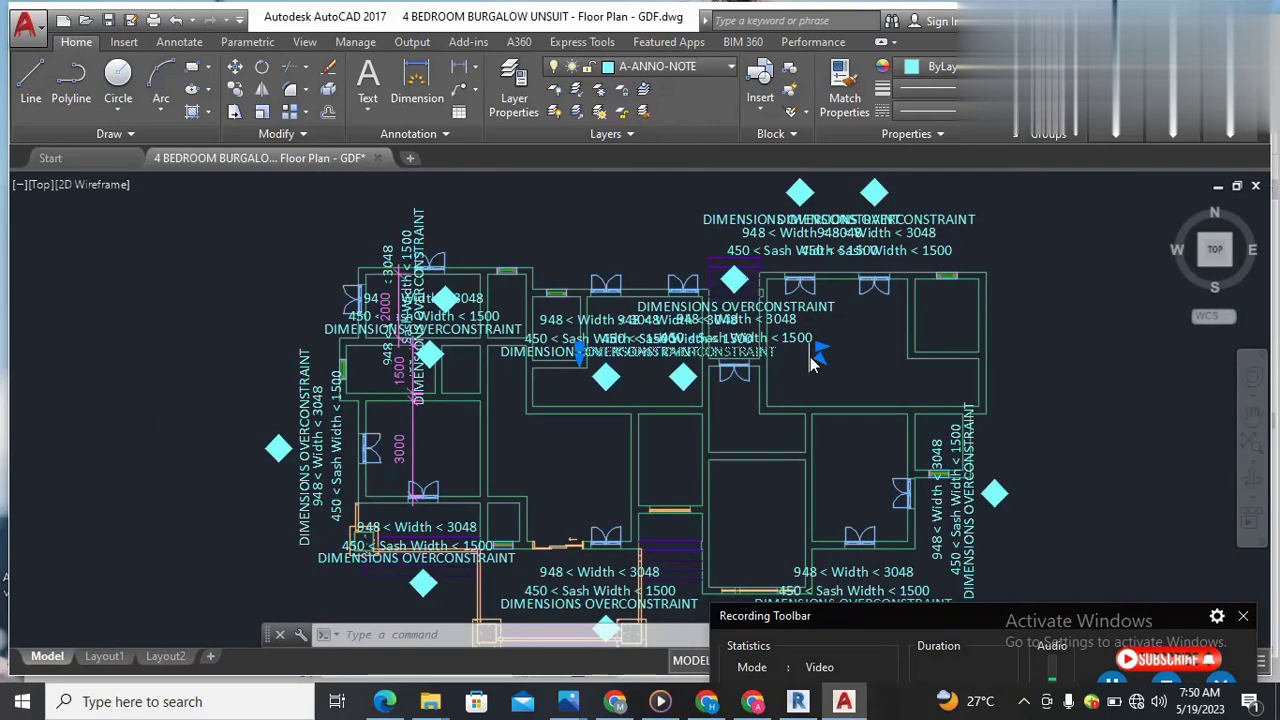
scroll(753, 476, up, 3)
scroll(712, 422, down, 2)
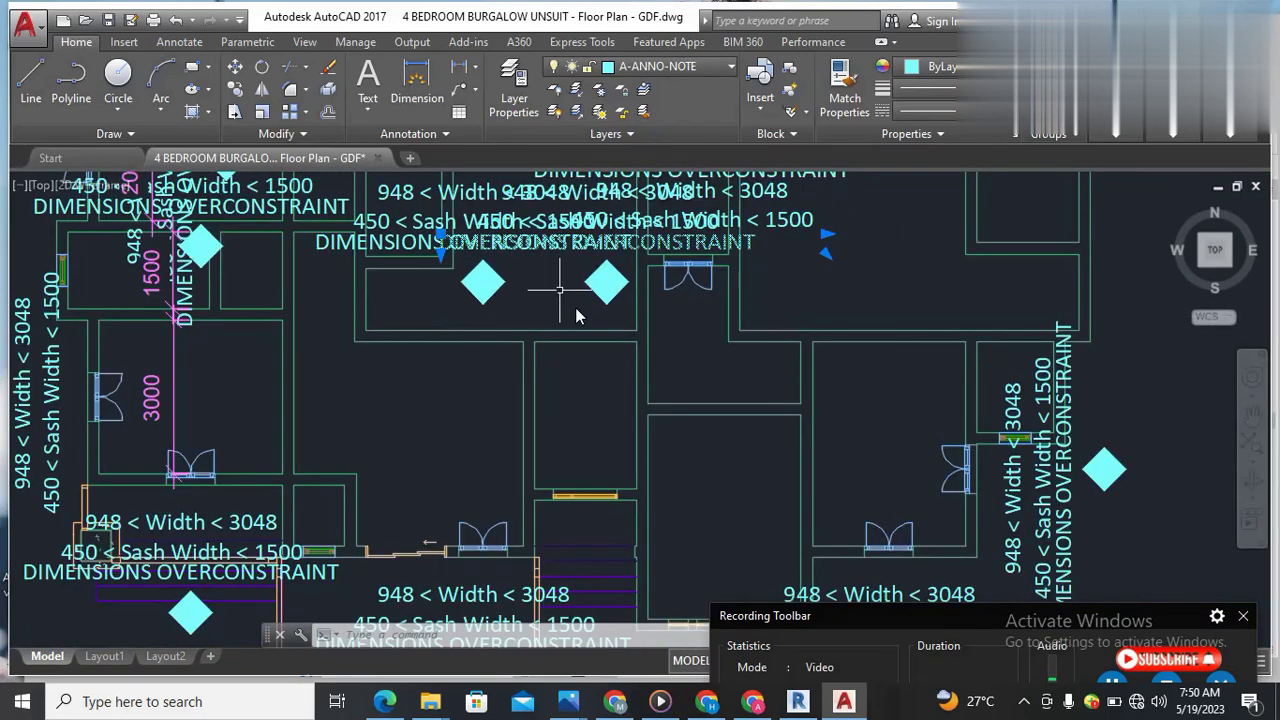
scroll(737, 540, down, 3)
scroll(740, 537, up, 3)
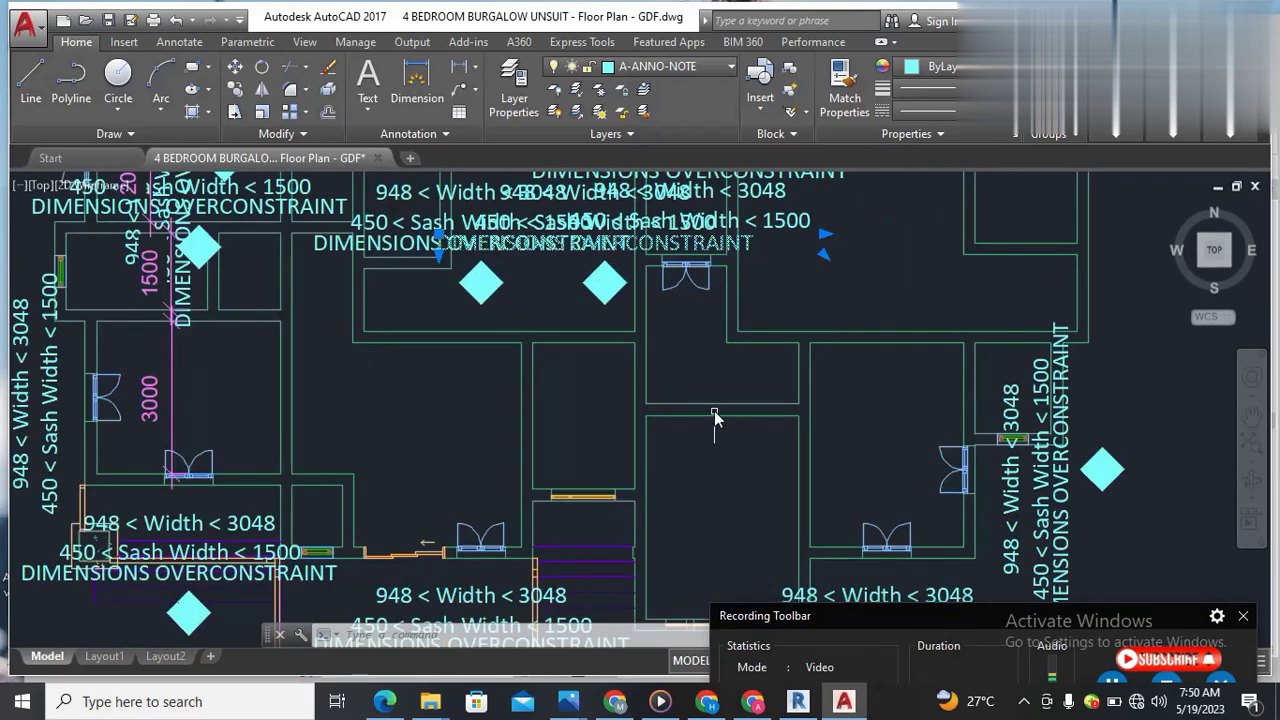
scroll(716, 418, down, 1)
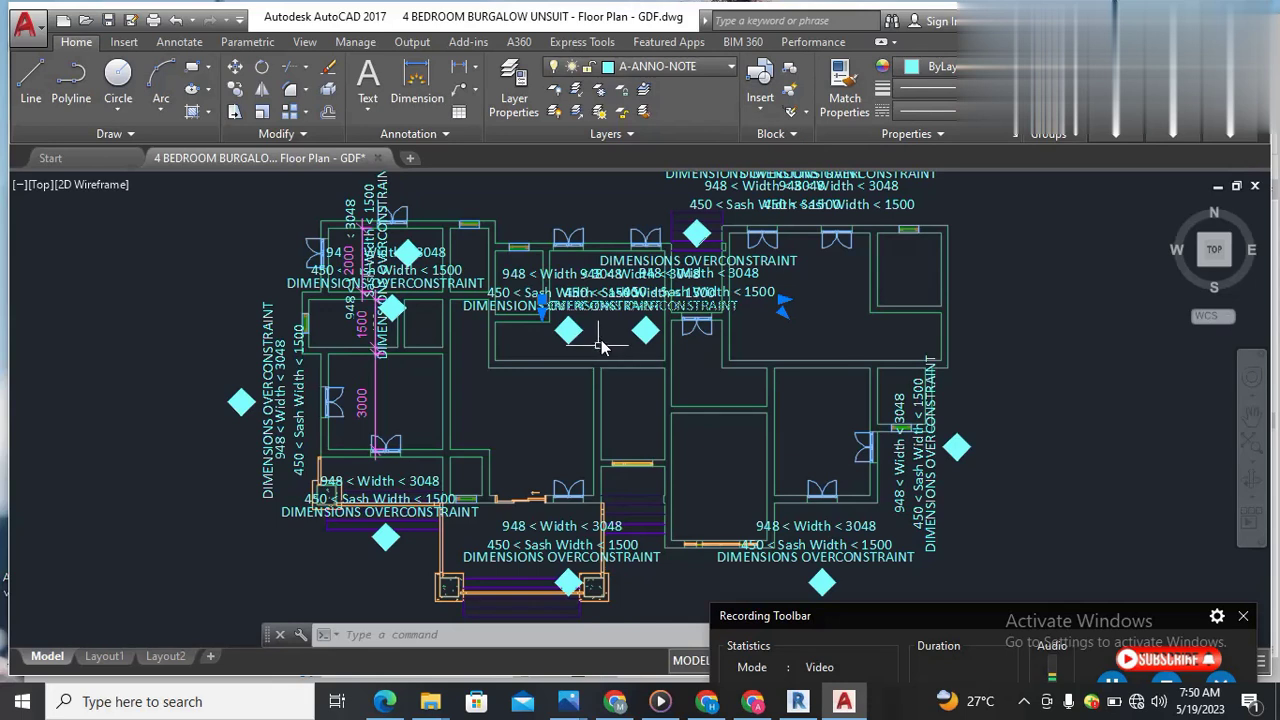
Add the DIMENSIONS OVERCONSTRAINT note over the upper-left rooms to the selection and review the drawing's layer list.
mouse_move(640, 312)
click(478, 289)
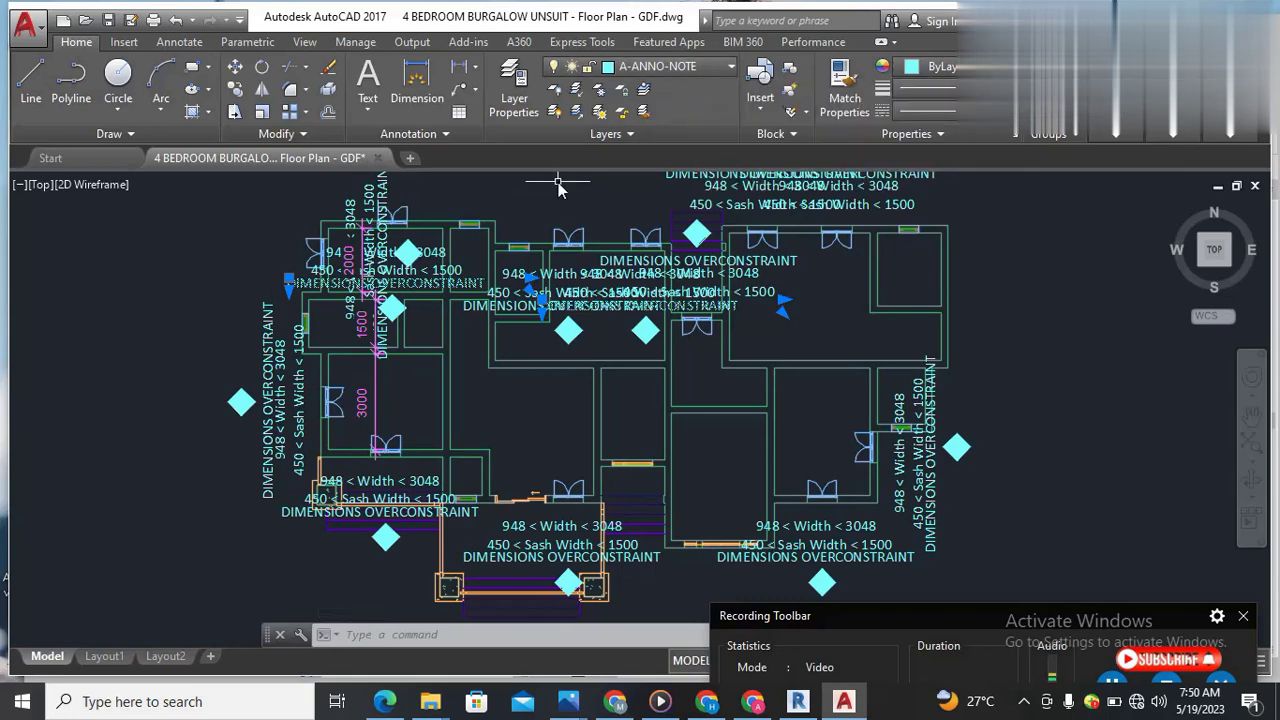
click(689, 73)
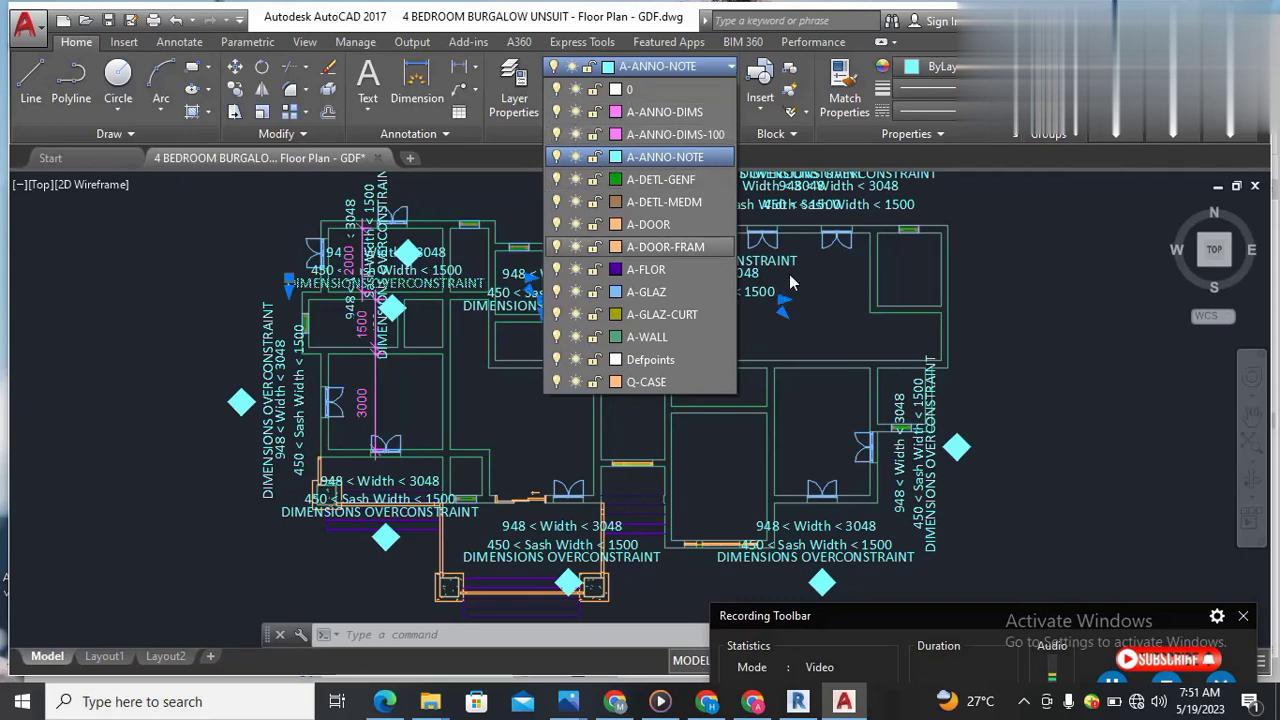
click(830, 312)
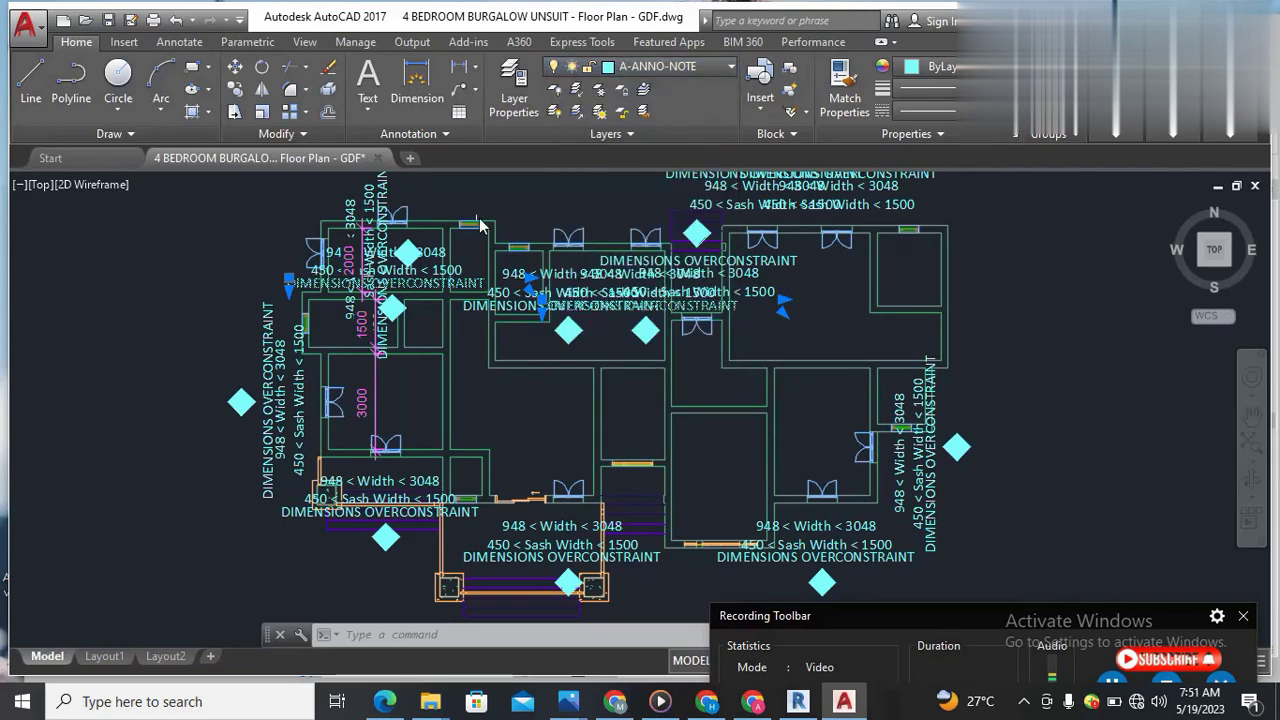
Delete the selected notes and both DIMENSIONS OVERCONSTRAINT notes above the plan's upper-right windows.
scroll(610, 338, down, 2)
scroll(718, 229, up, 5)
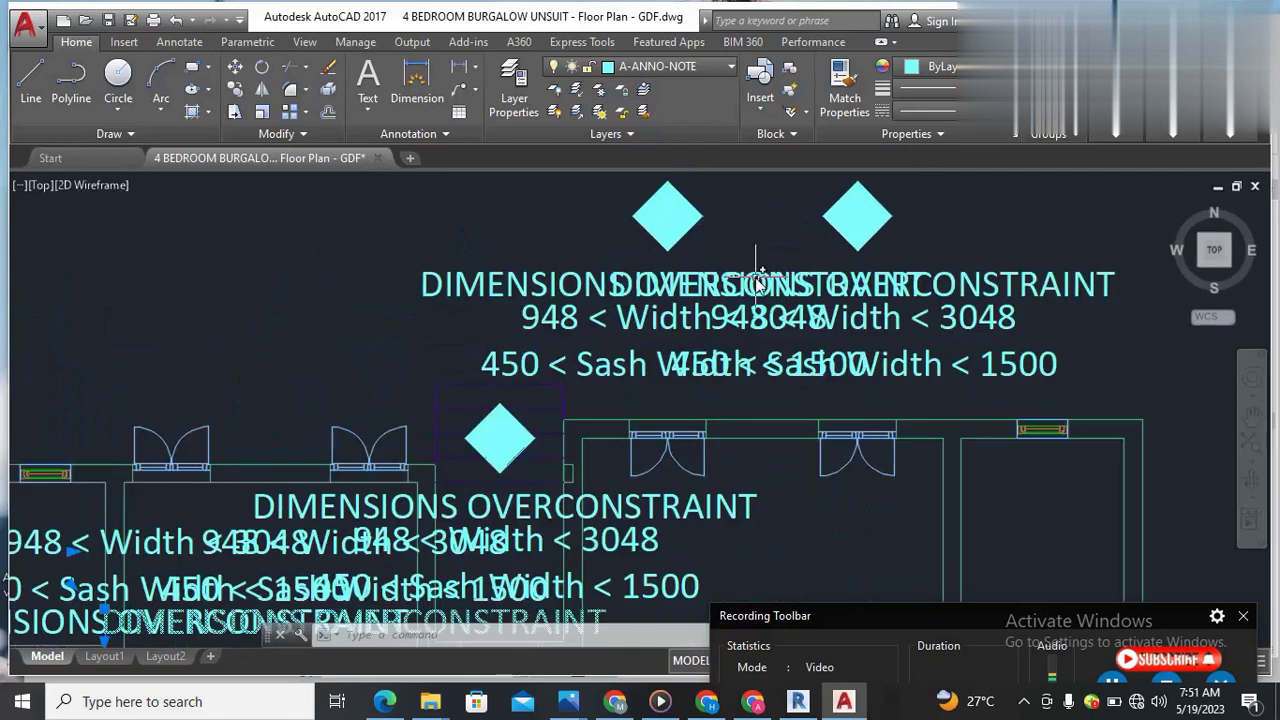
key(Delete)
click(817, 290)
key(Delete)
scroll(817, 290, down, 4)
scroll(830, 295, up, 2)
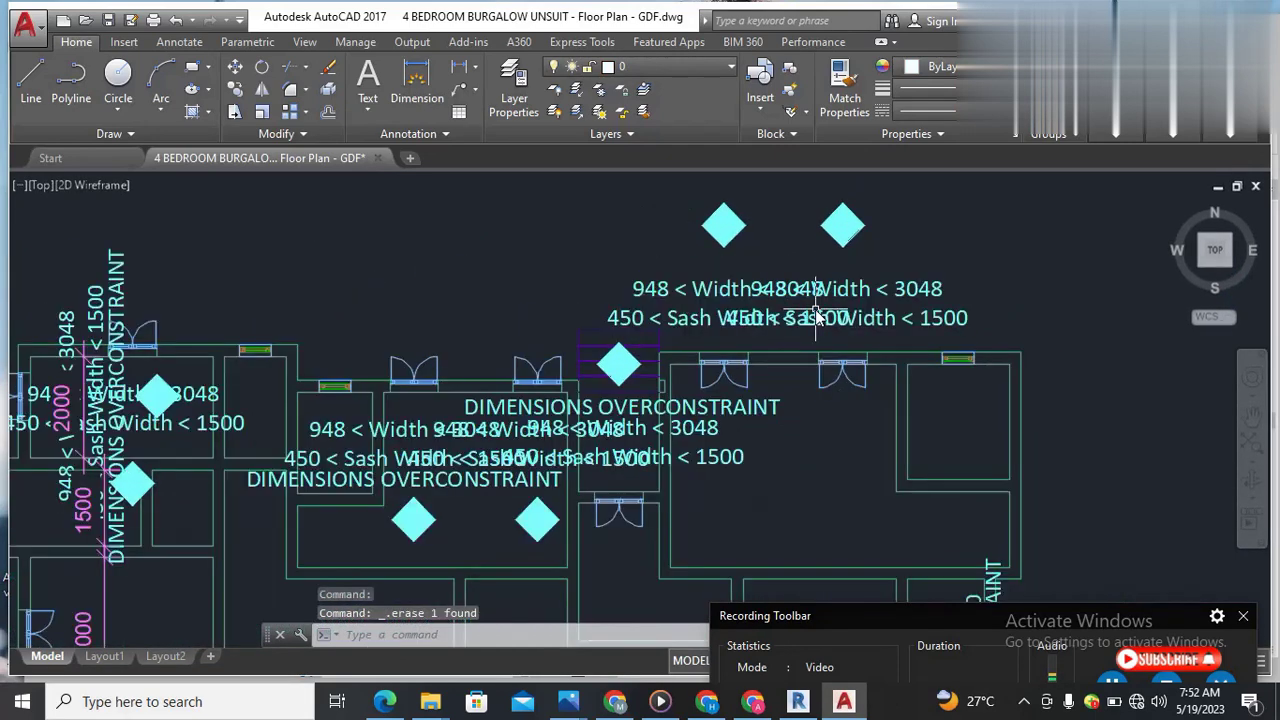
Turn off the A-ANNO-NOTE layer of the DIMENSIONS OVERCONSTRAINT note over the central rooms and check the plan.
scroll(857, 300, down, 2)
scroll(660, 312, up, 4)
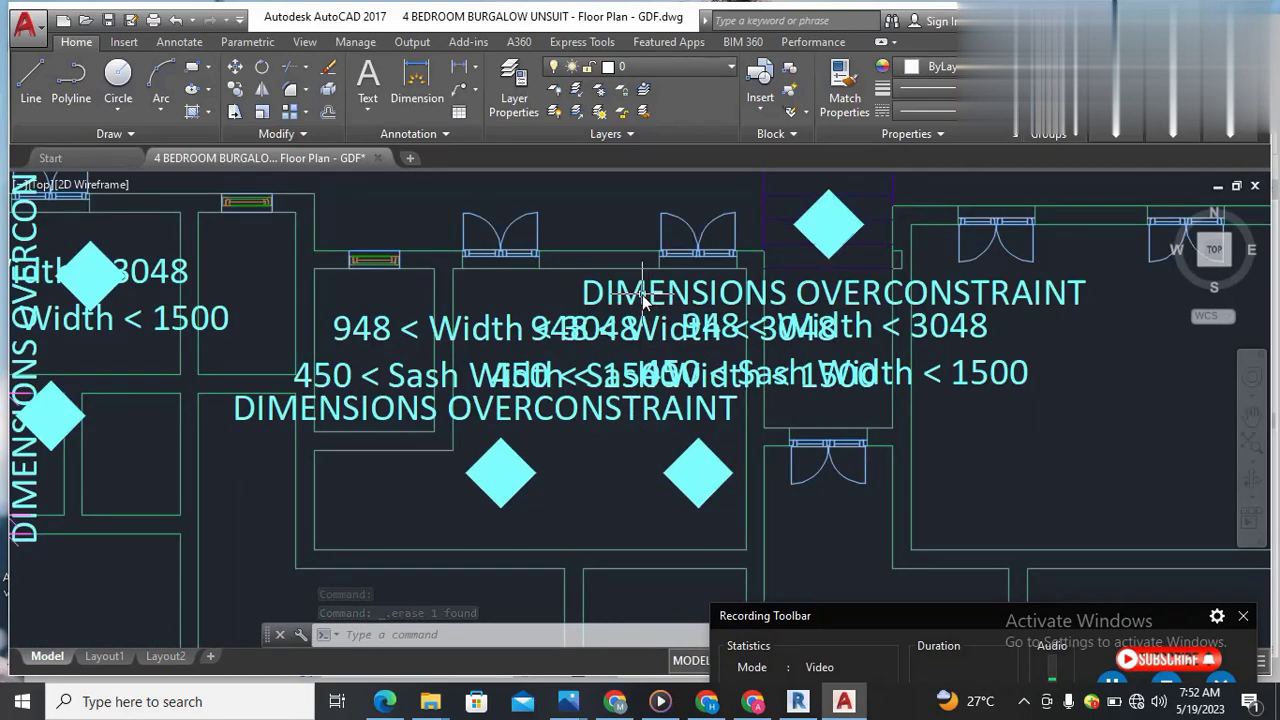
click(642, 294)
click(706, 72)
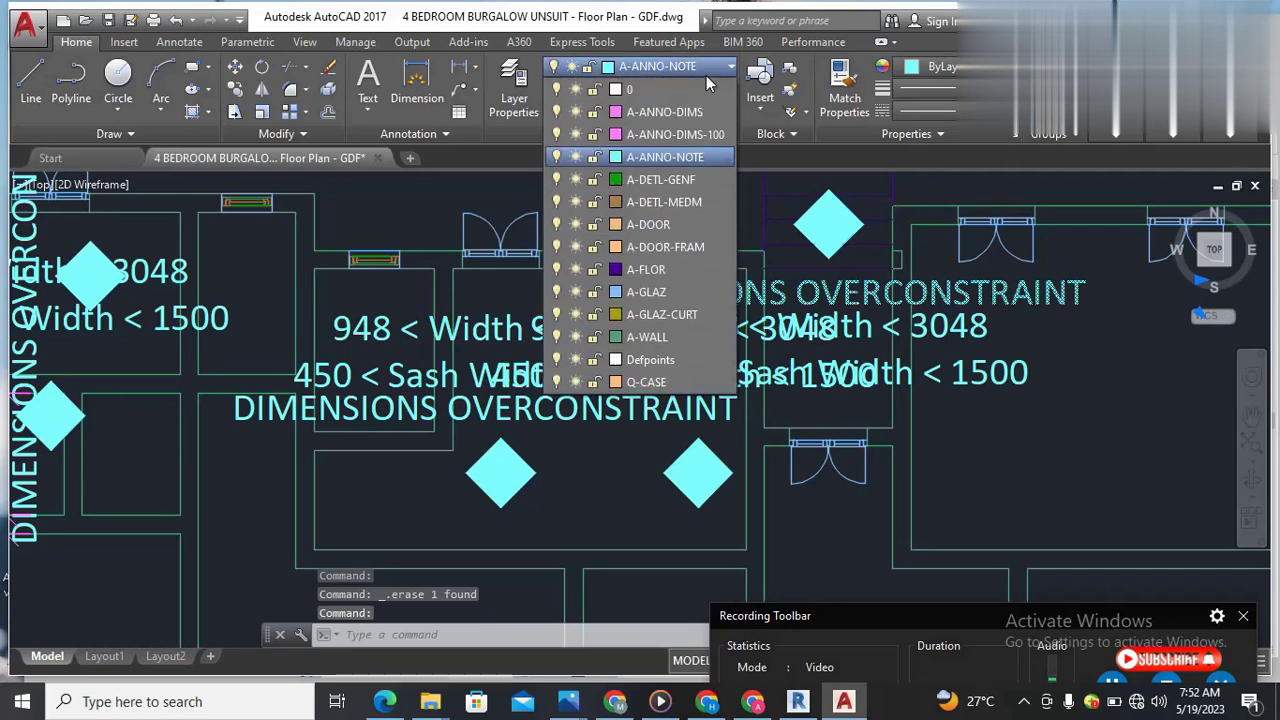
click(558, 159)
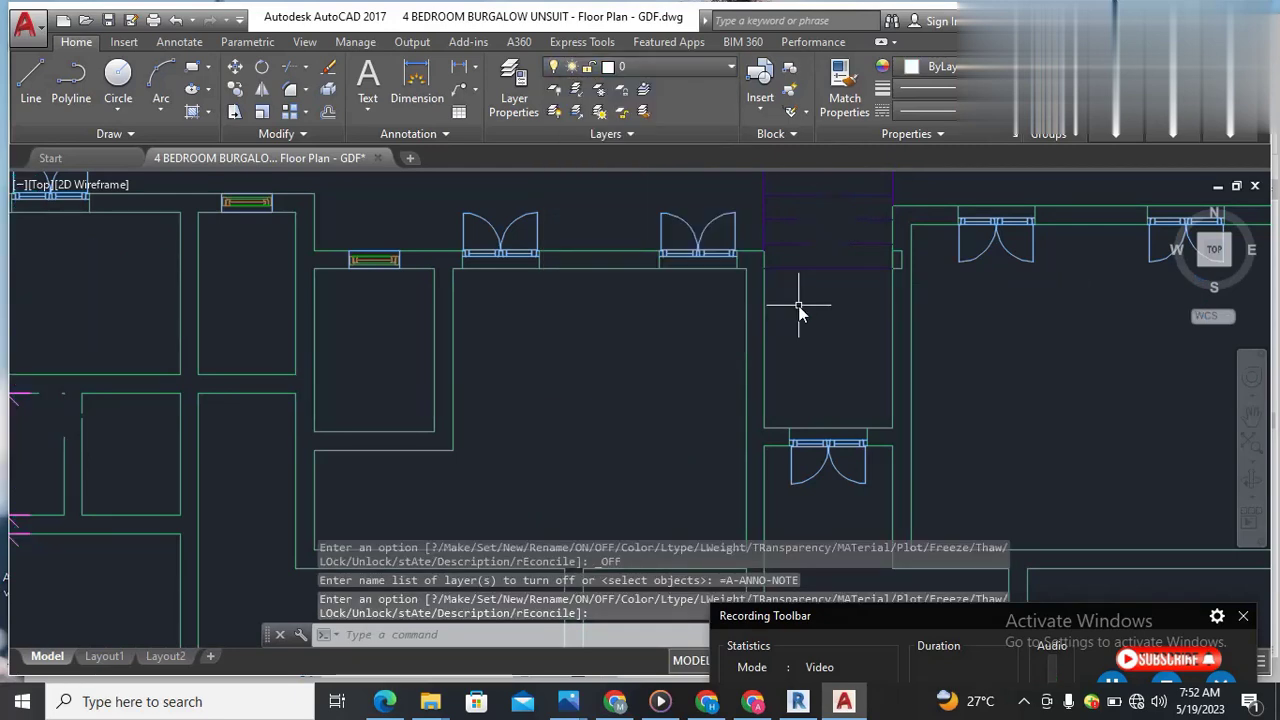
scroll(600, 290, down, 5)
scroll(651, 347, up, 4)
scroll(594, 351, down, 5)
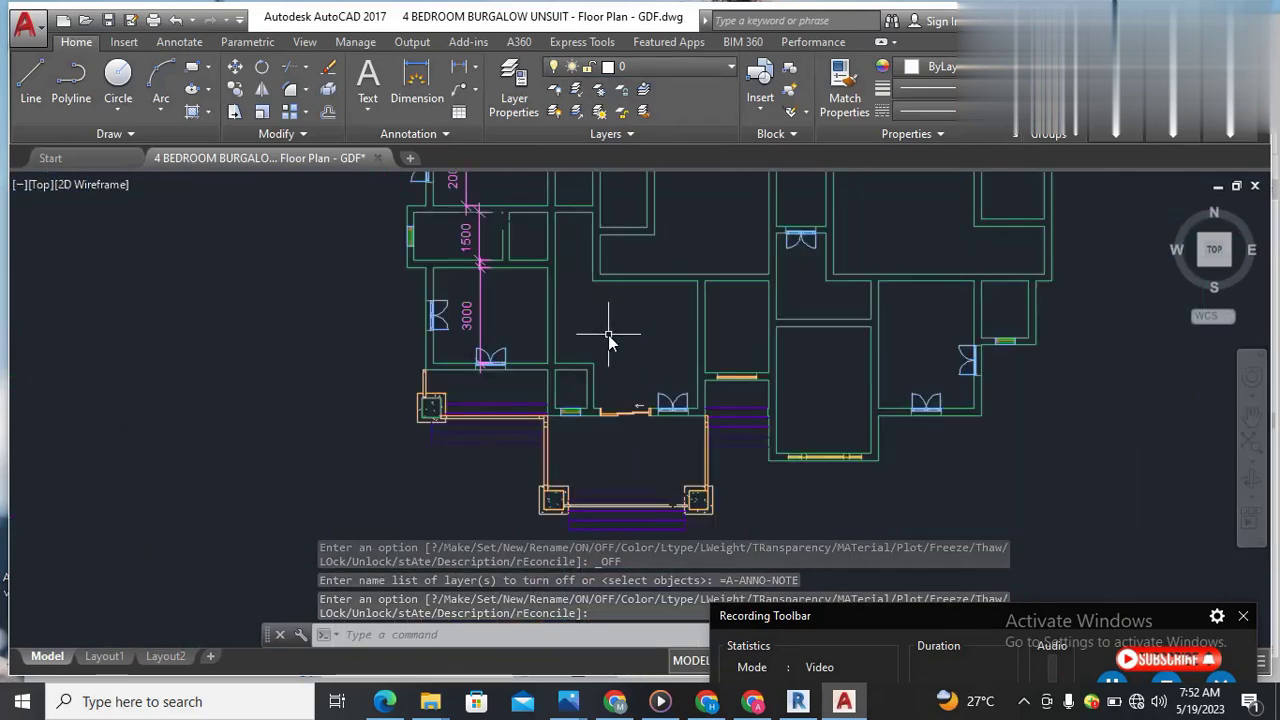
scroll(649, 331, up, 5)
scroll(627, 328, down, 5)
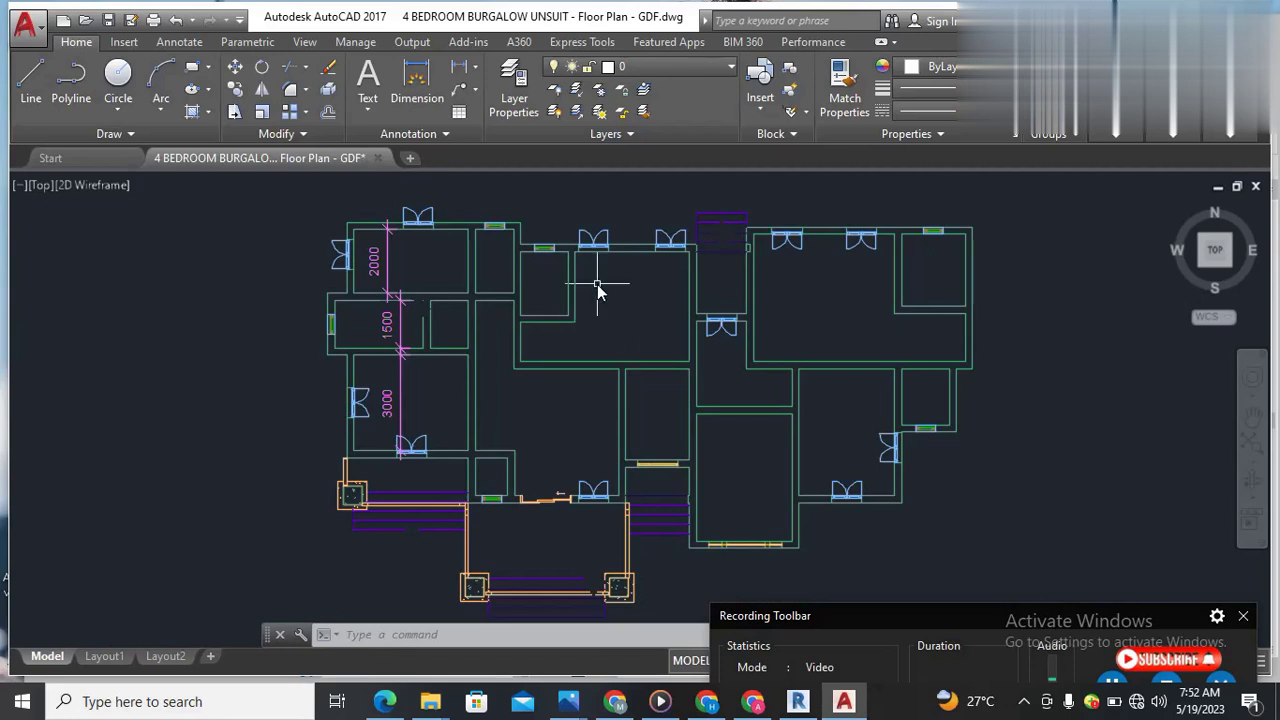
Make A-ANNO-NOTE the current layer and turn it back on.
click(653, 67)
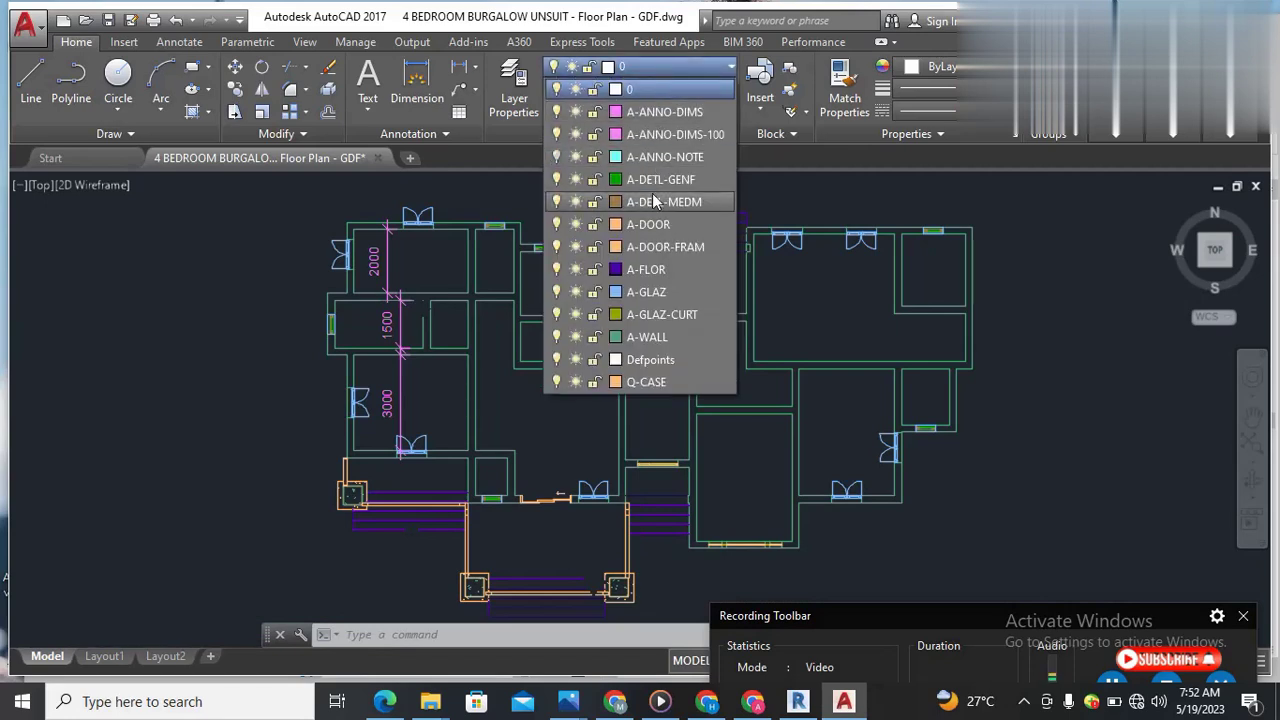
click(556, 89)
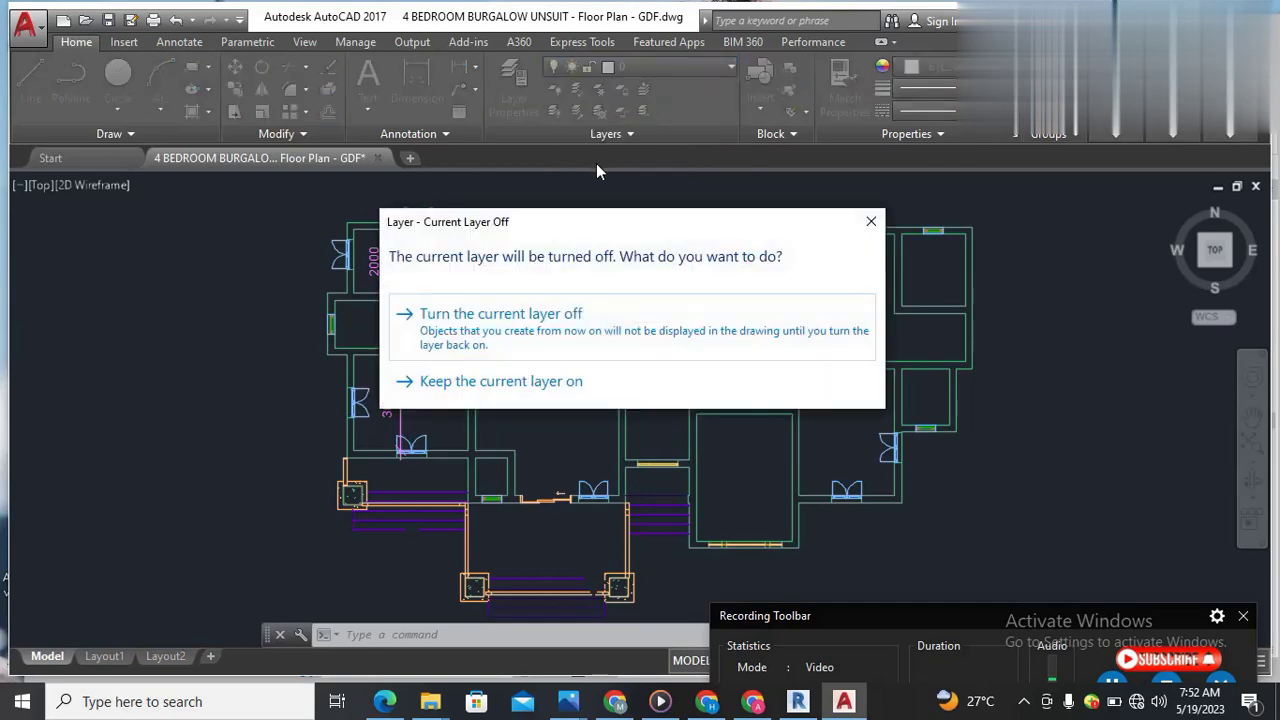
click(871, 221)
click(640, 67)
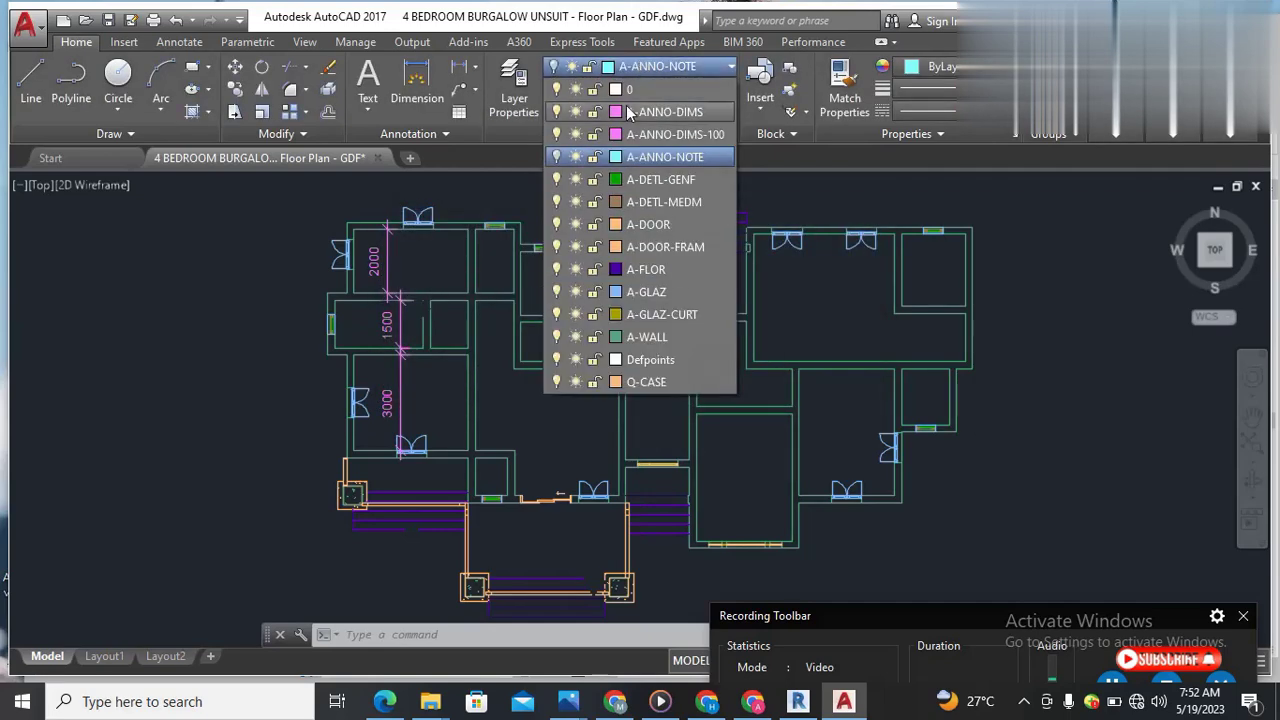
click(557, 158)
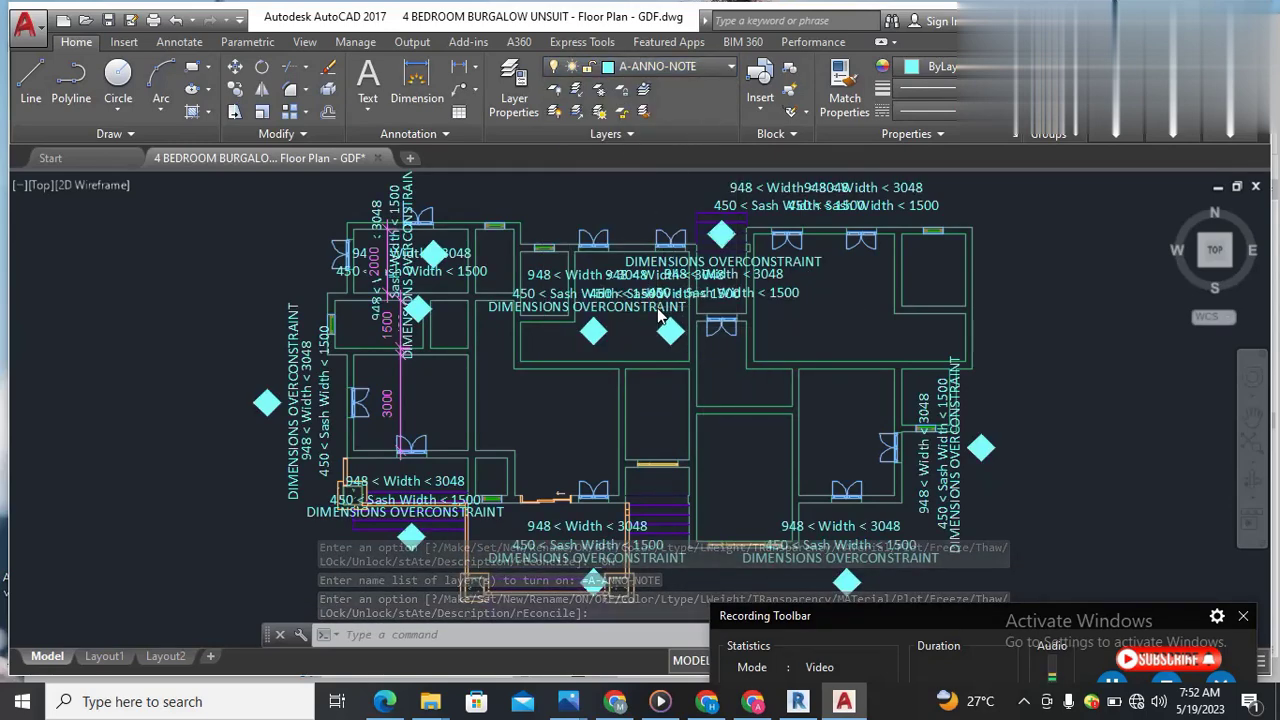
Select the DIMENSIONS OVERCONSTRAINT note over the central rooms and turn off its layer, A-ANNO-NOTE, even though it is current.
key(Return)
click(645, 66)
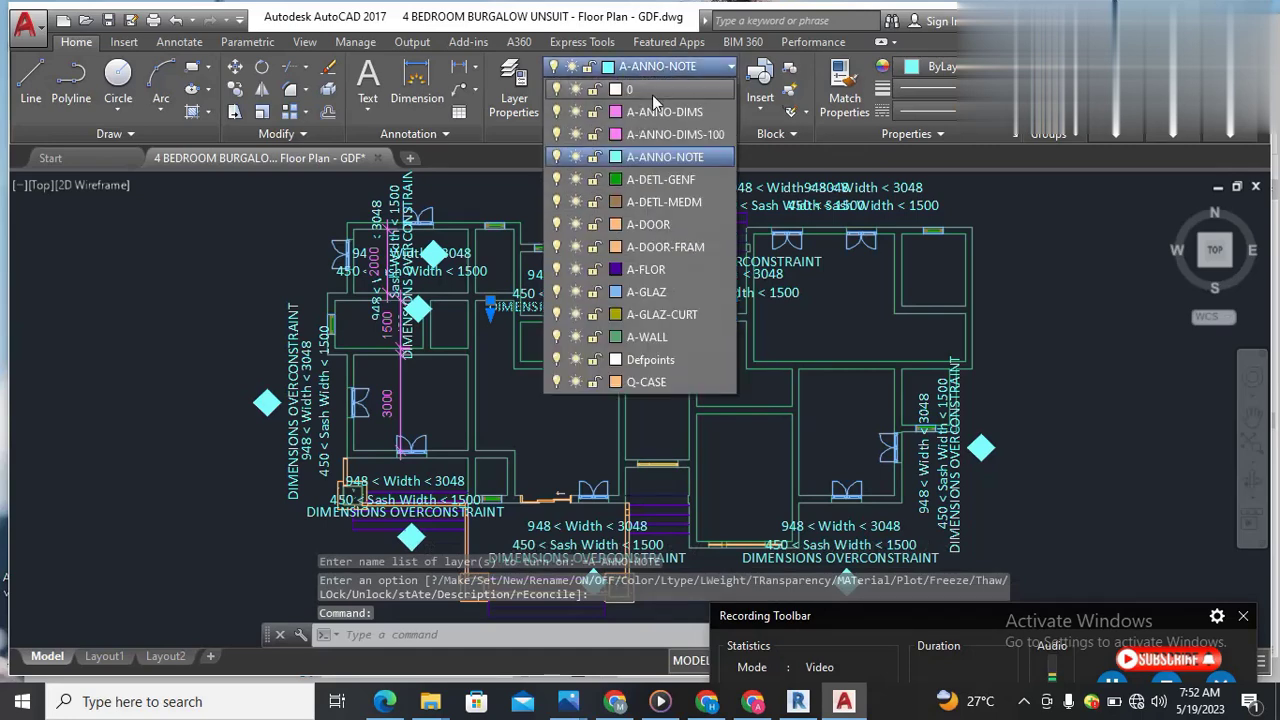
click(557, 157)
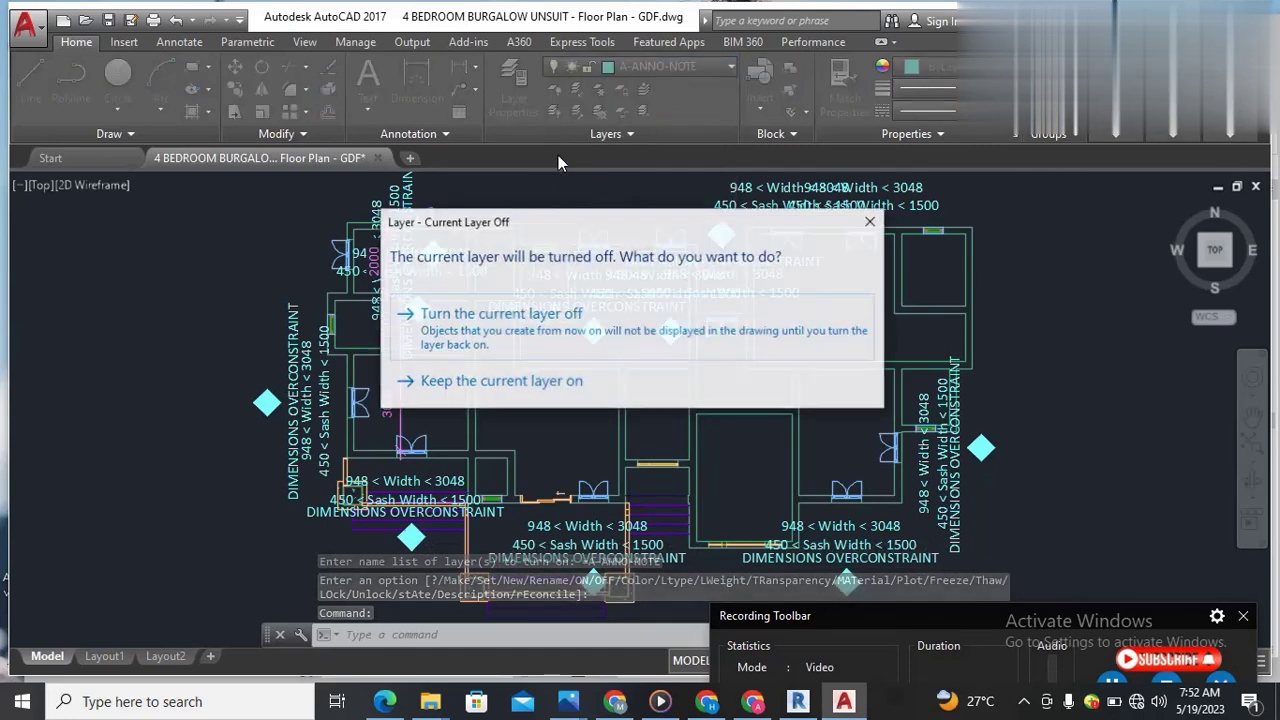
click(560, 320)
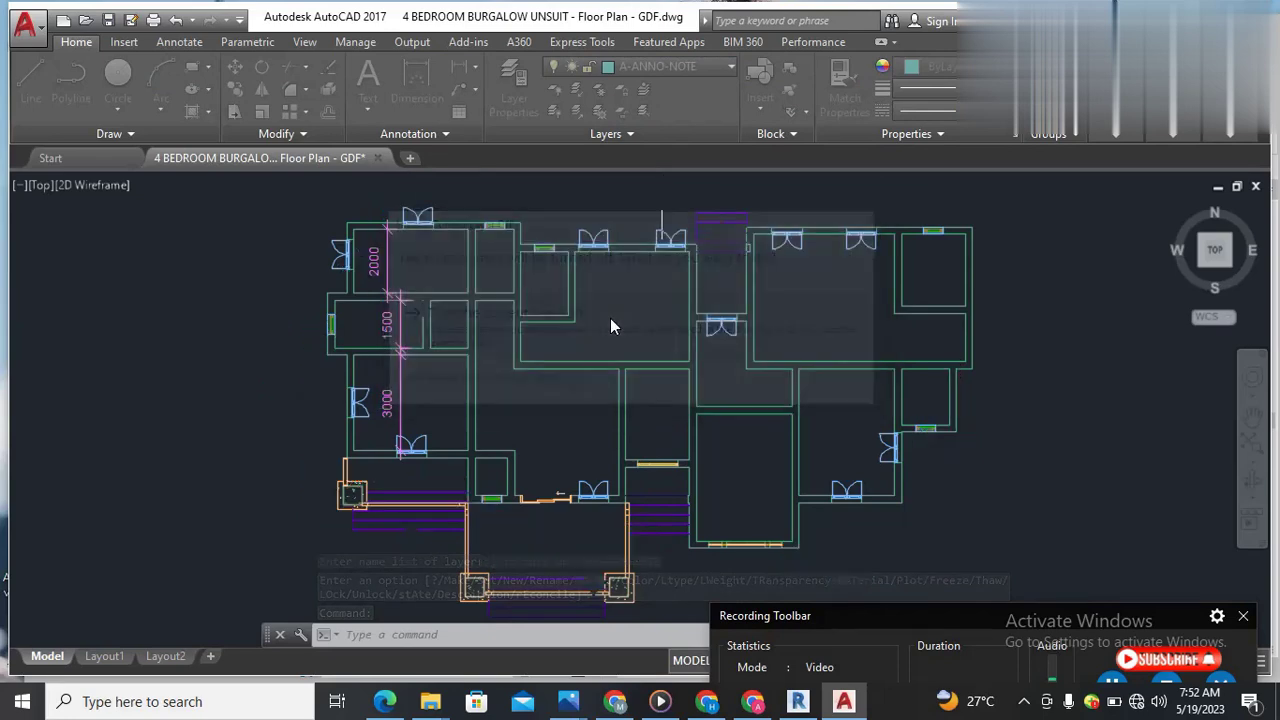
Select the 1500 dimension in the left-hand rooms, try freezing its layer, A-ANNO-DIMS, and thaw it again.
scroll(405, 314, up, 3)
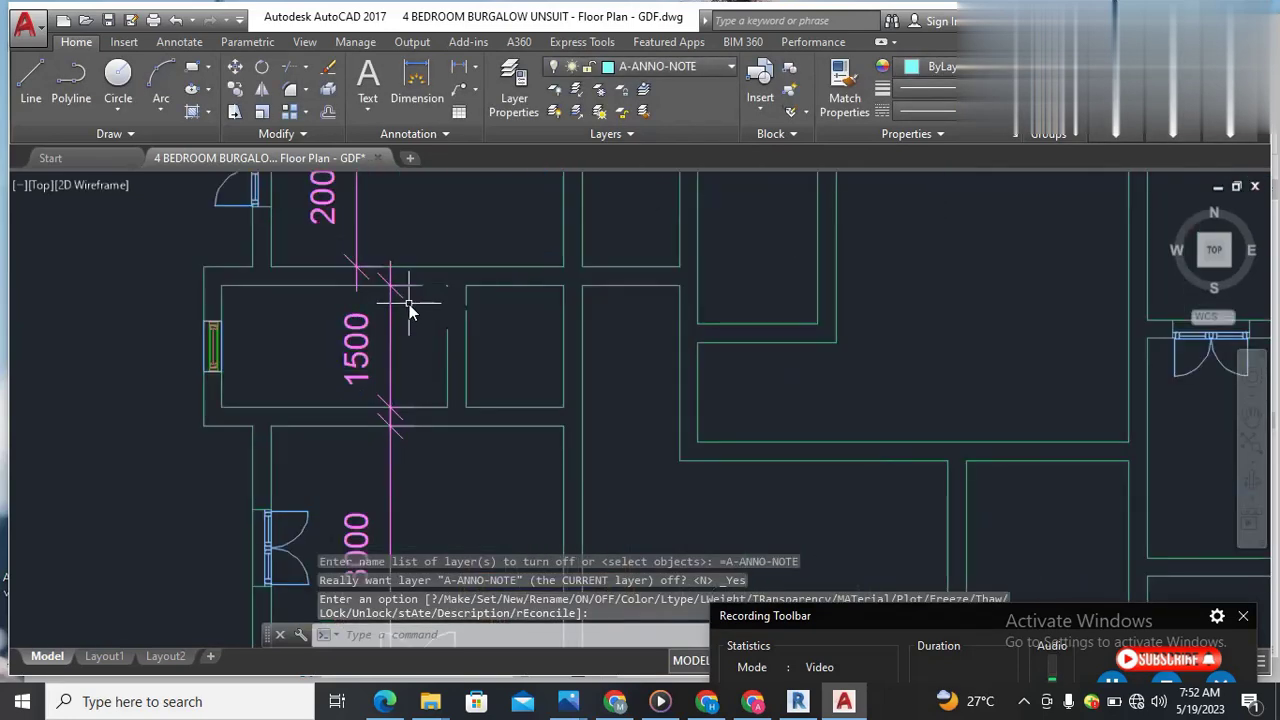
scroll(408, 310, down, 2)
click(400, 331)
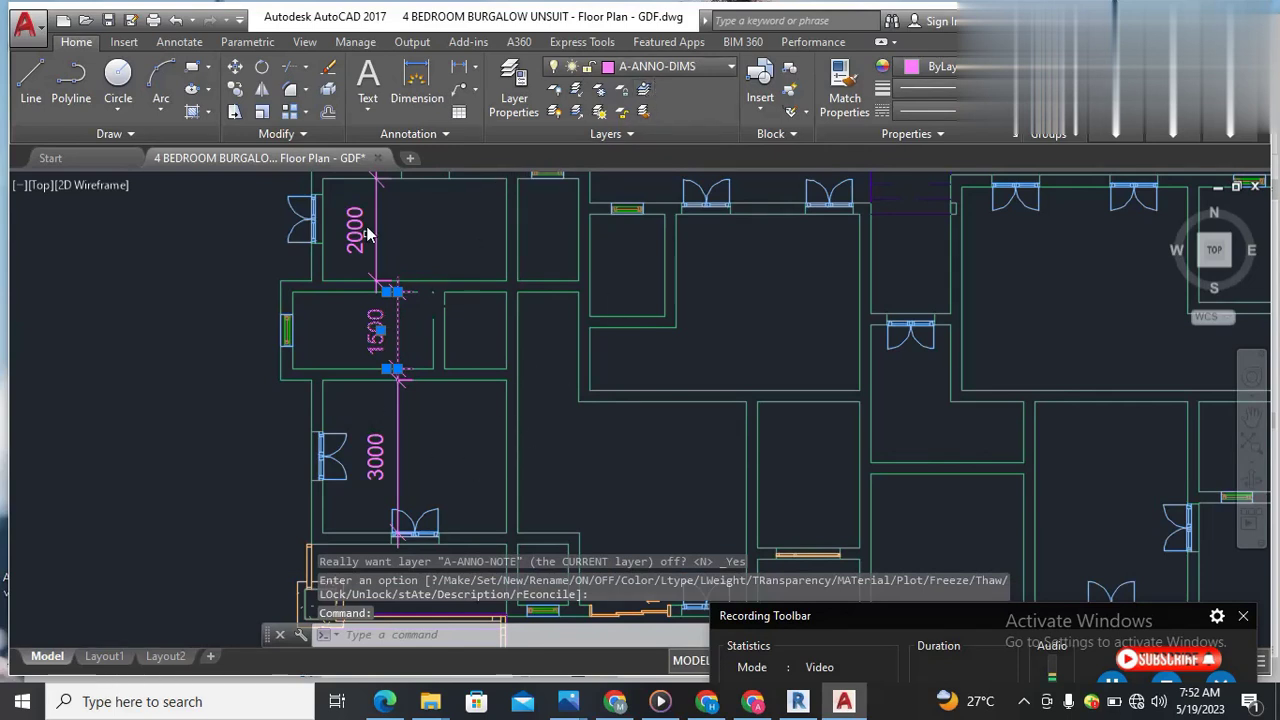
mouse_move(376, 232)
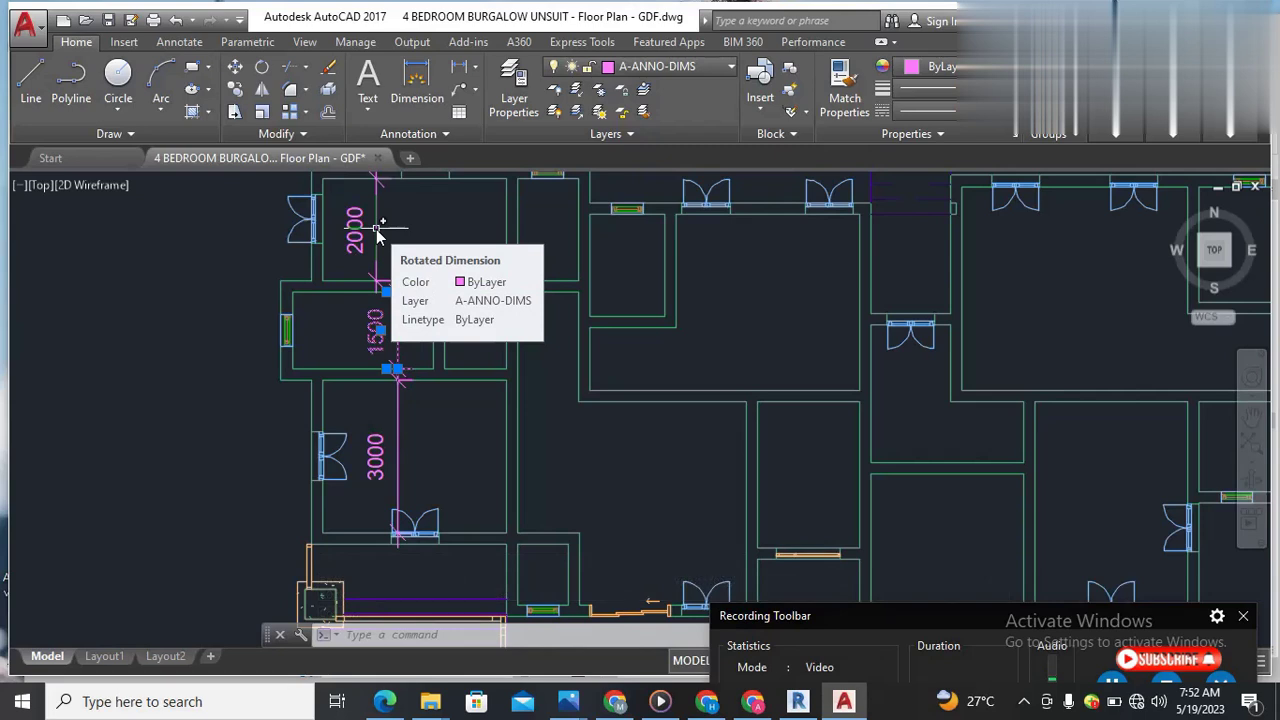
click(684, 70)
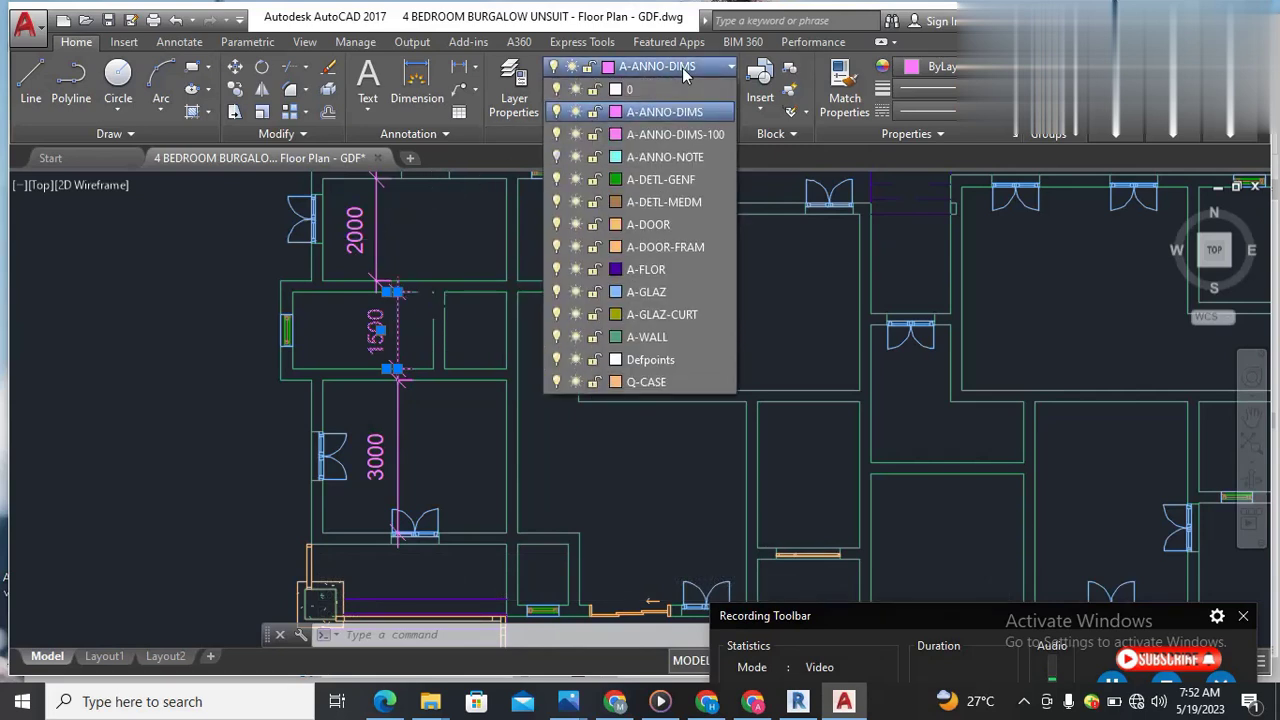
click(558, 114)
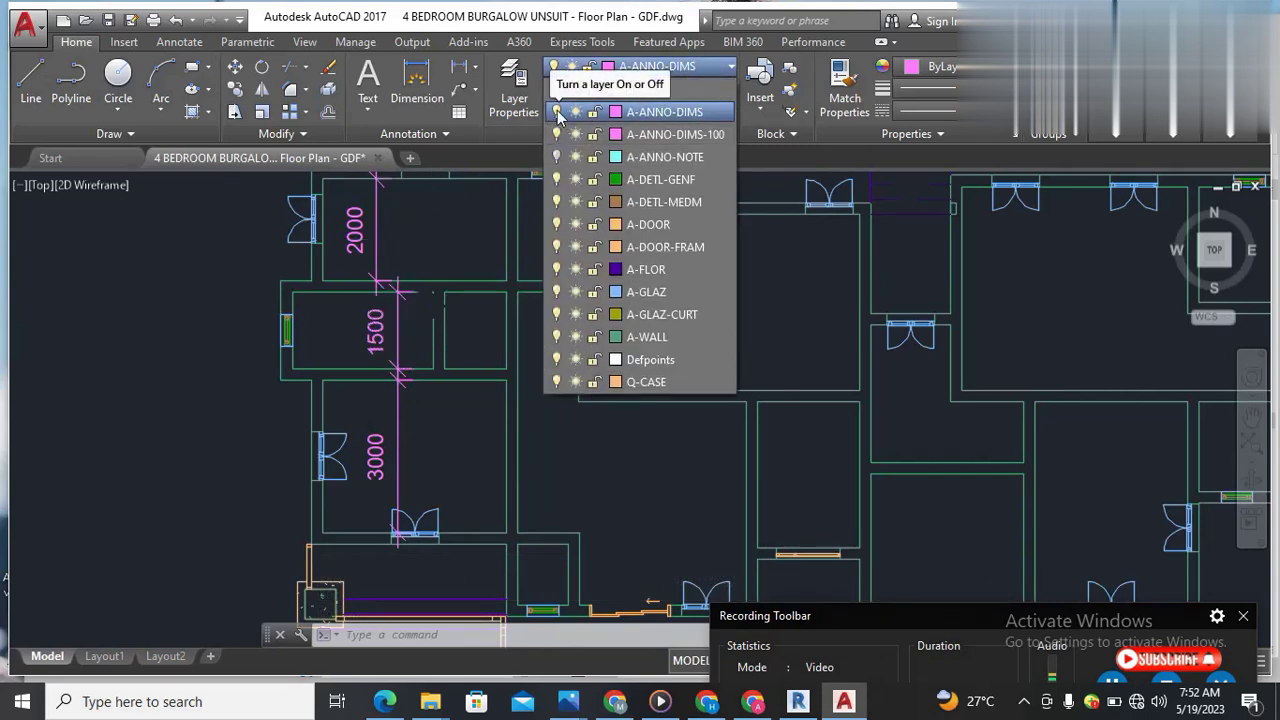
click(575, 112)
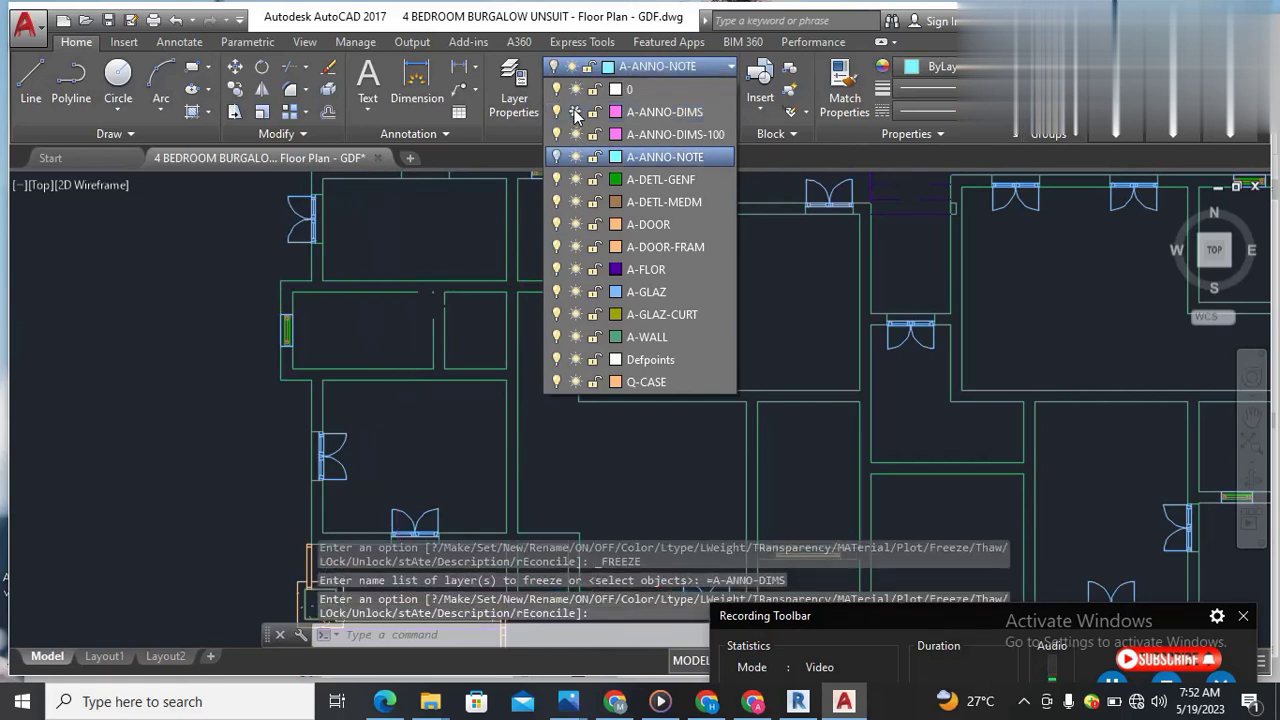
click(575, 112)
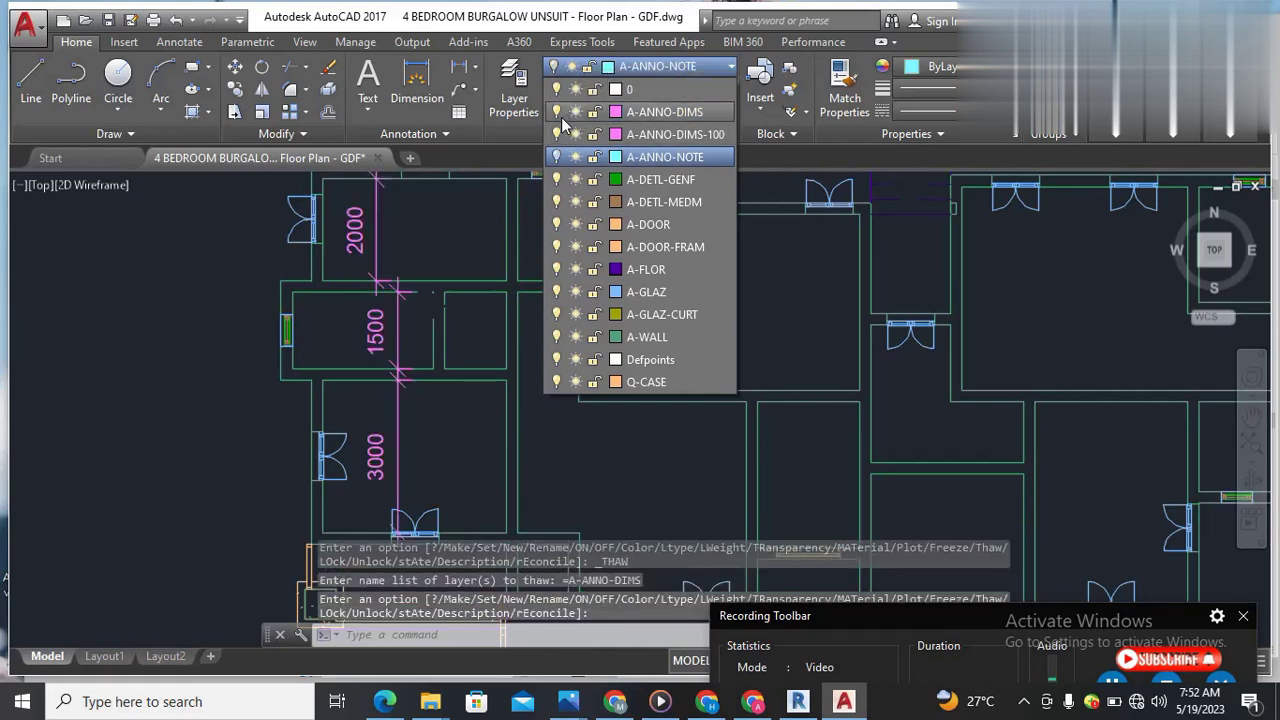
Turn off and freeze the A-ANNO-DIMS layer to hide the plan's dimensions.
click(558, 114)
click(558, 114)
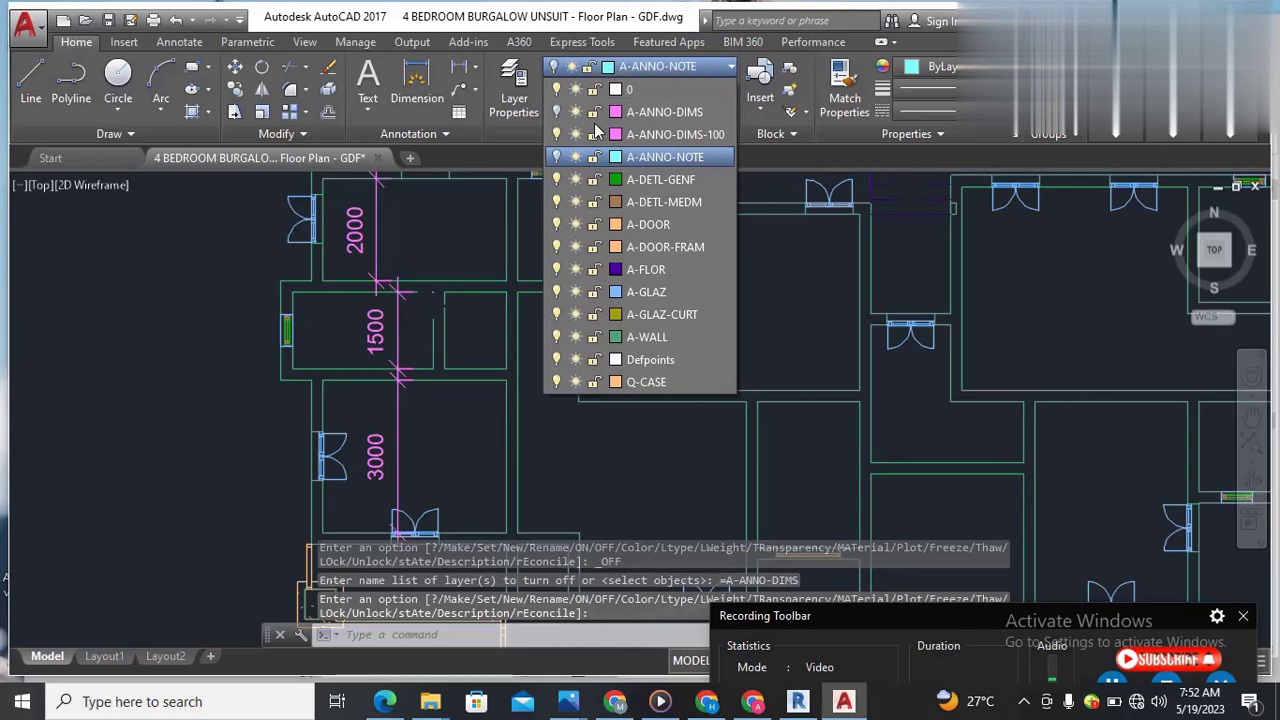
click(575, 112)
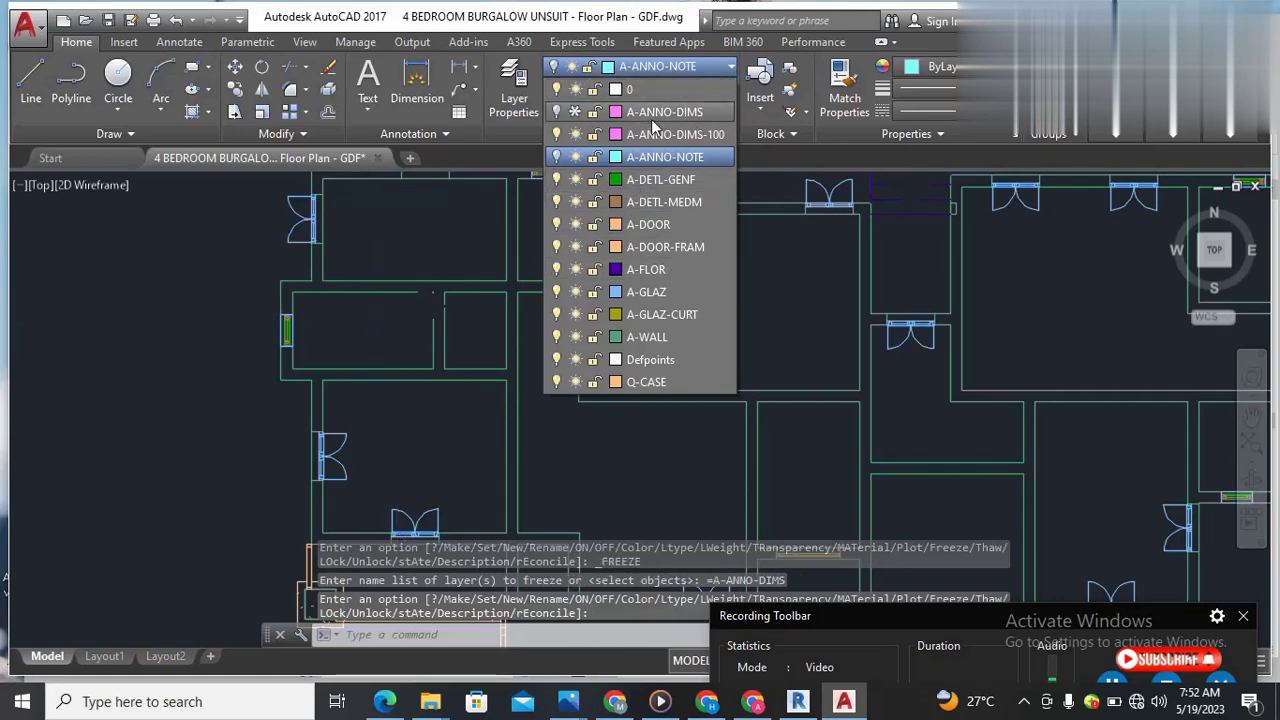
Examine the cleaned floor plan as a whole and up close around the porch, columns, steps and front windows.
scroll(624, 287, down, 5)
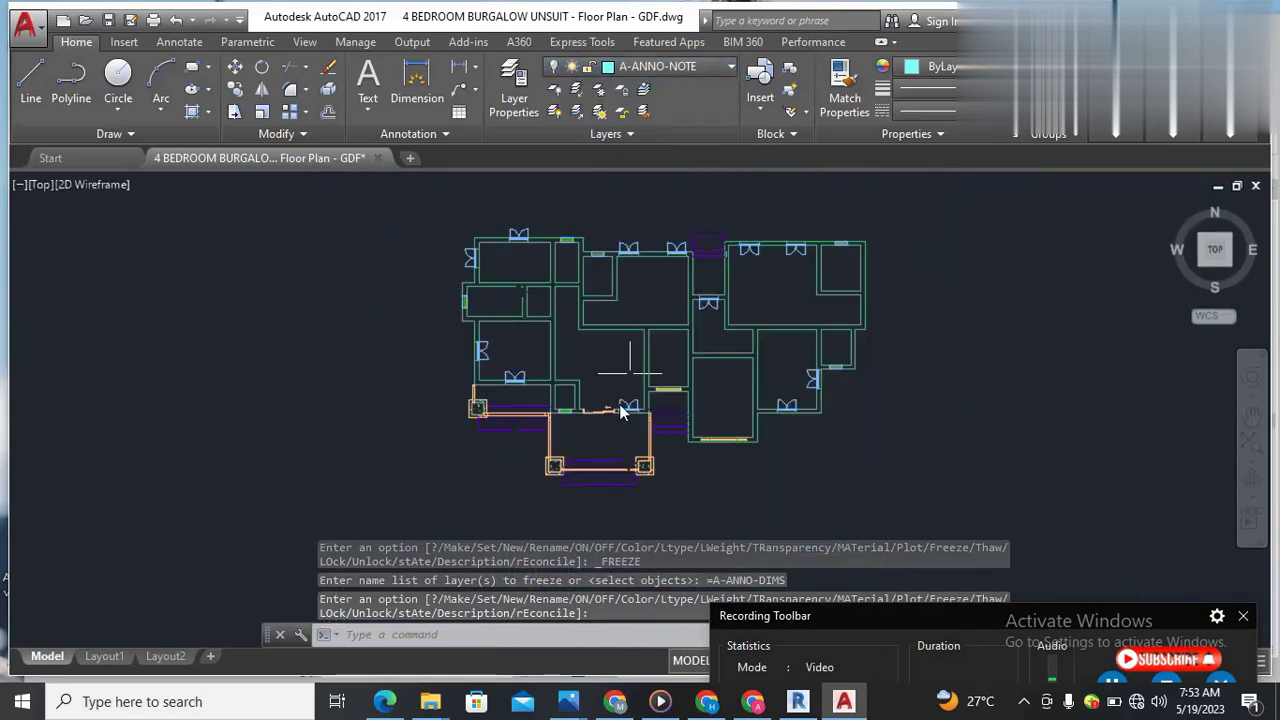
scroll(599, 482, up, 10)
scroll(632, 465, down, 3)
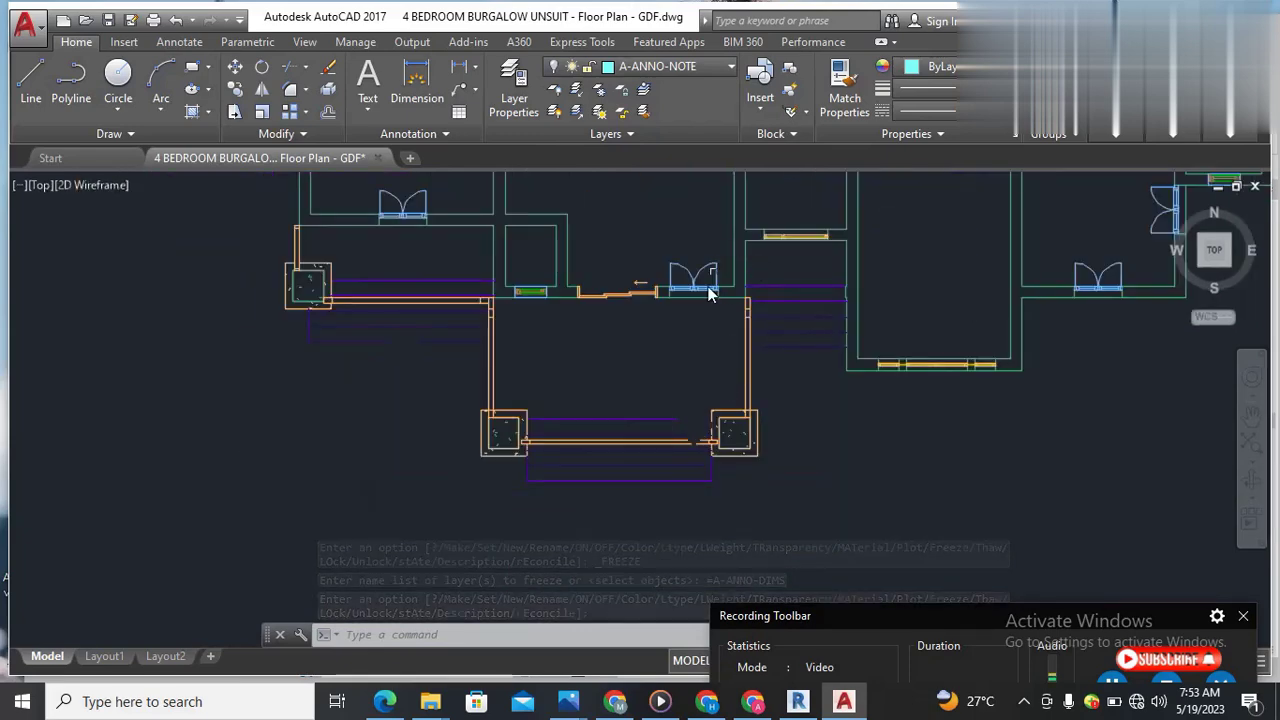
scroll(700, 438, down, 1)
scroll(731, 348, up, 2)
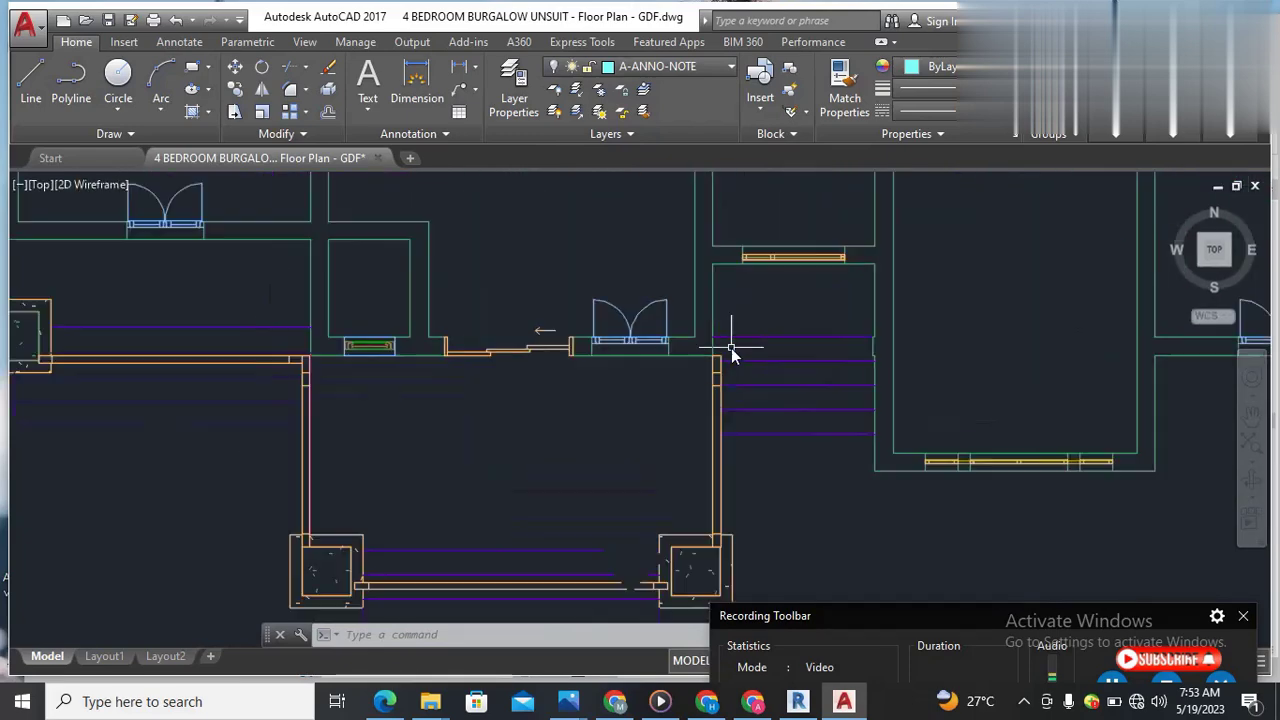
scroll(680, 410, down, 1)
scroll(599, 414, down, 2)
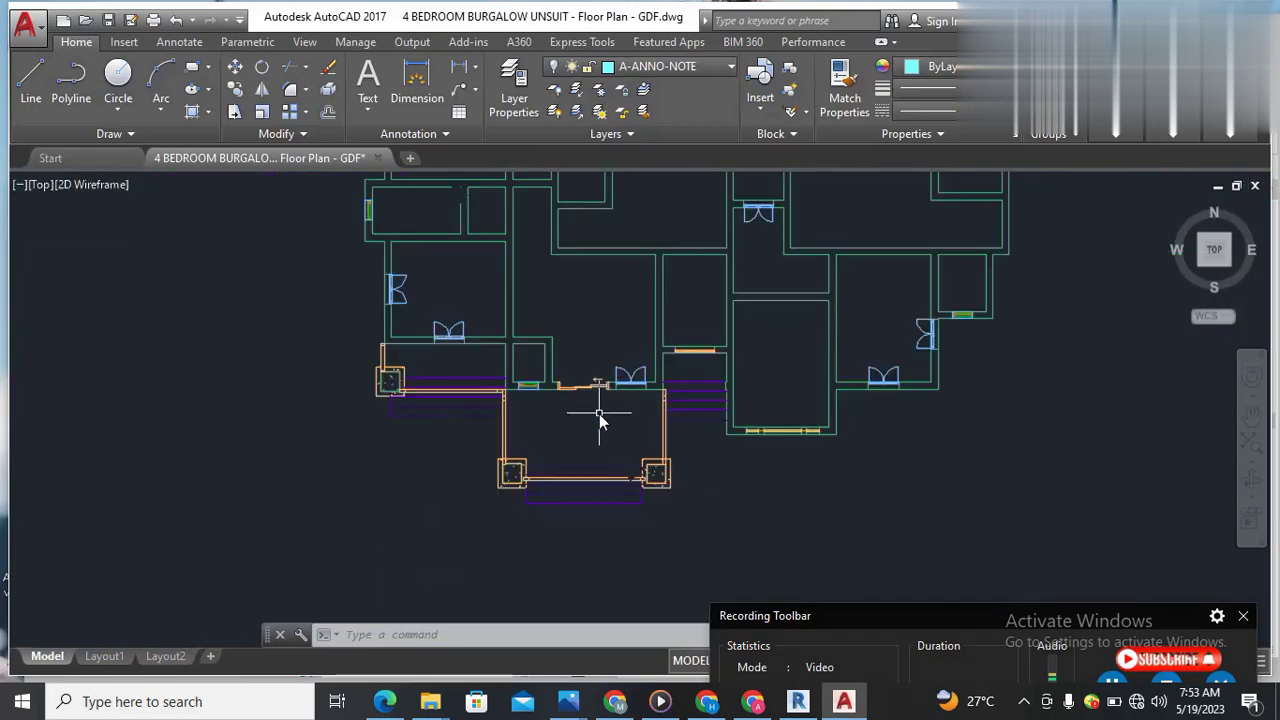
scroll(453, 358, up, 4)
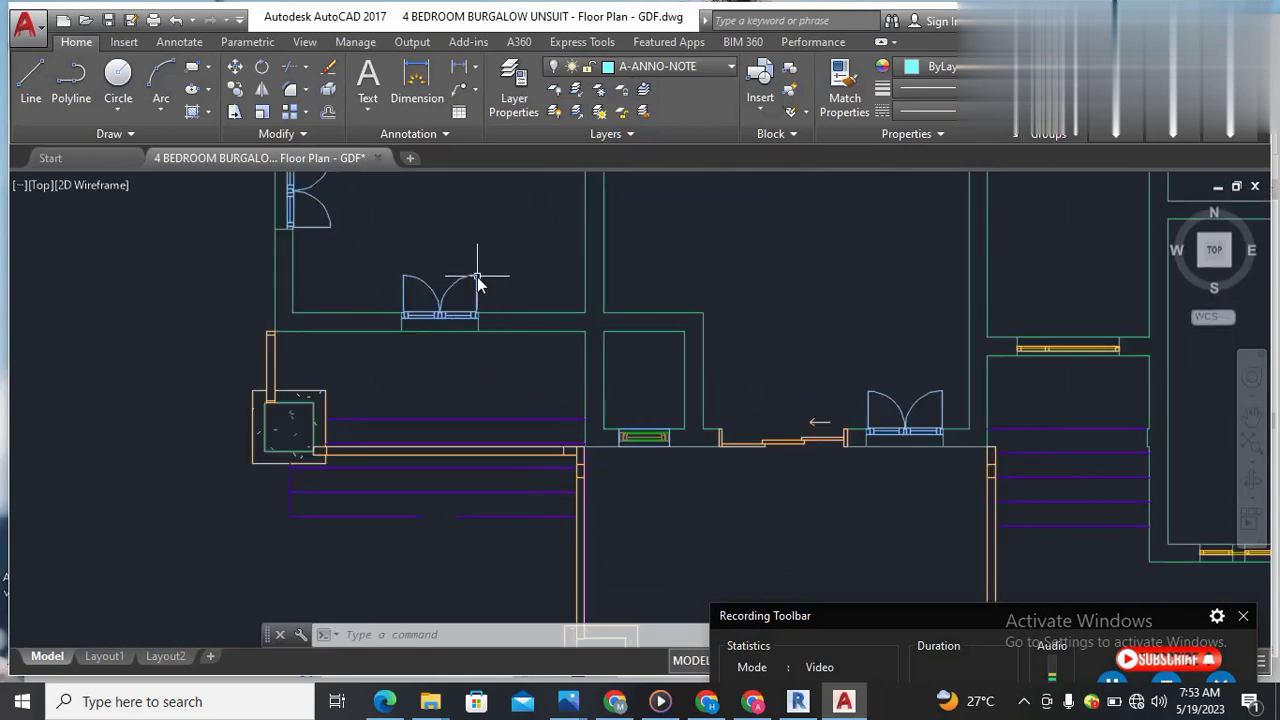
Select the double window in the lower-left room's bottom wall and turn off its layer, A-GLAZ.
click(715, 66)
click(630, 288)
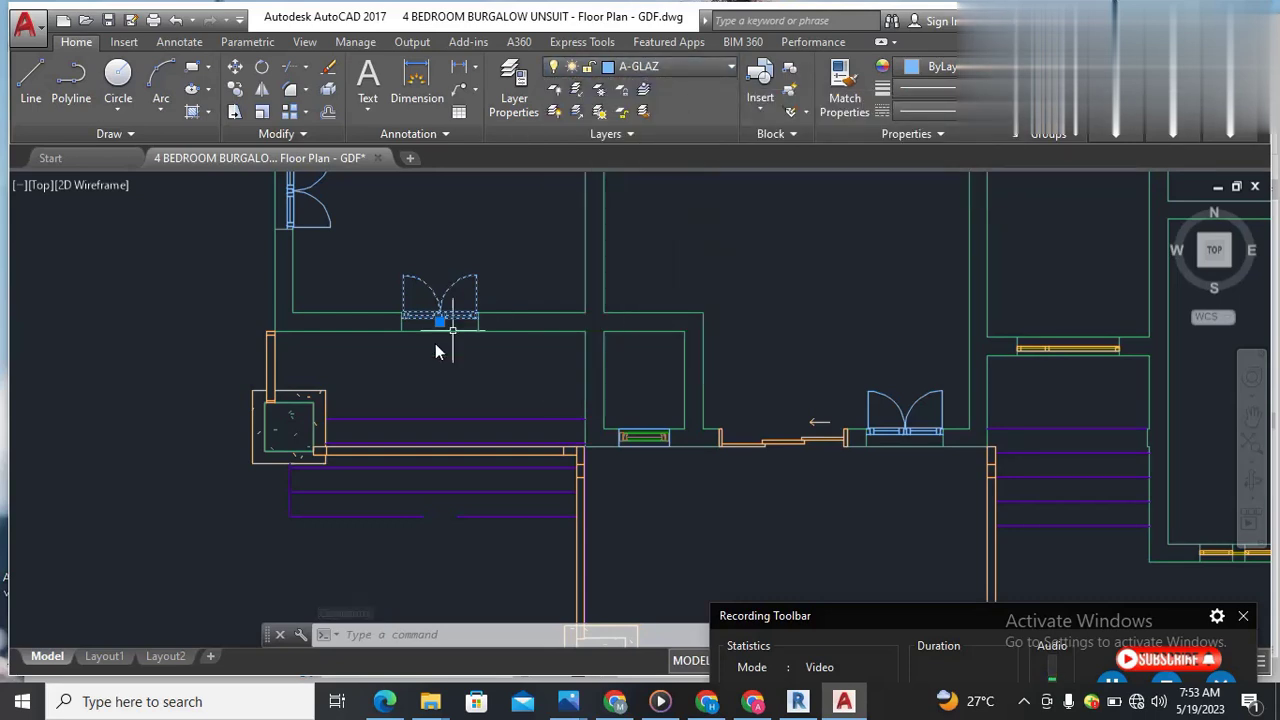
click(325, 223)
click(326, 229)
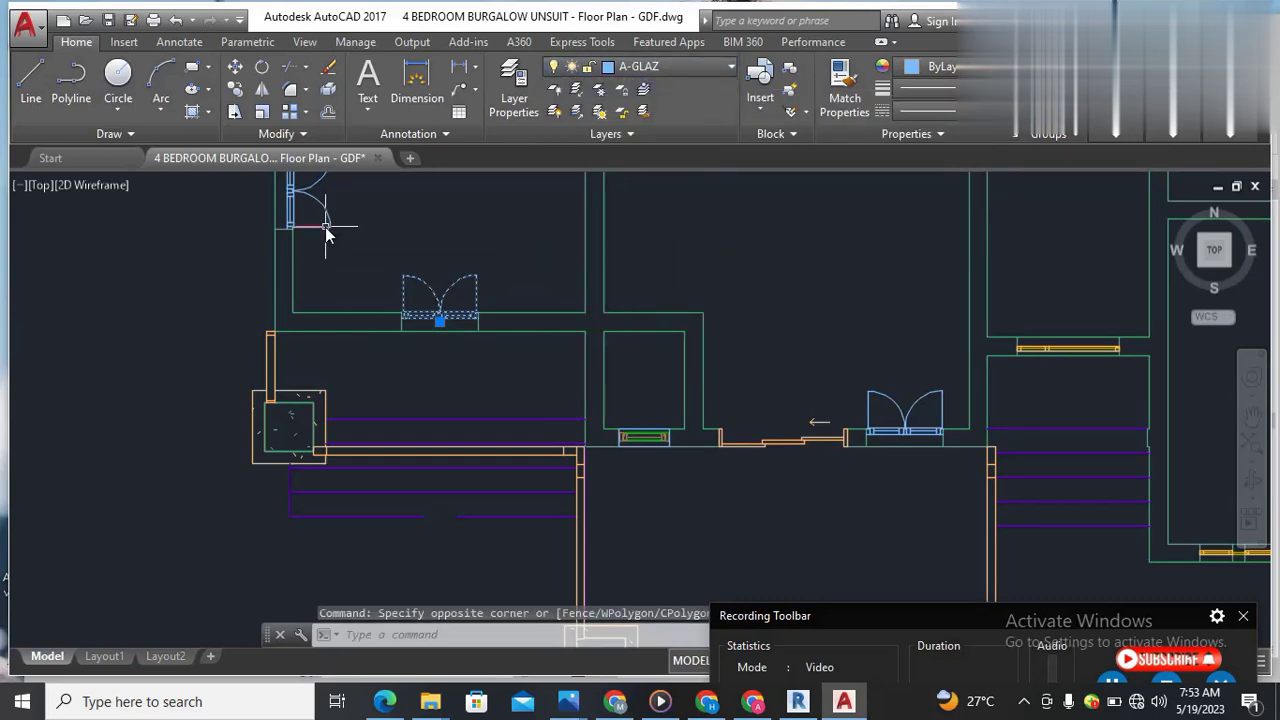
click(668, 67)
click(665, 296)
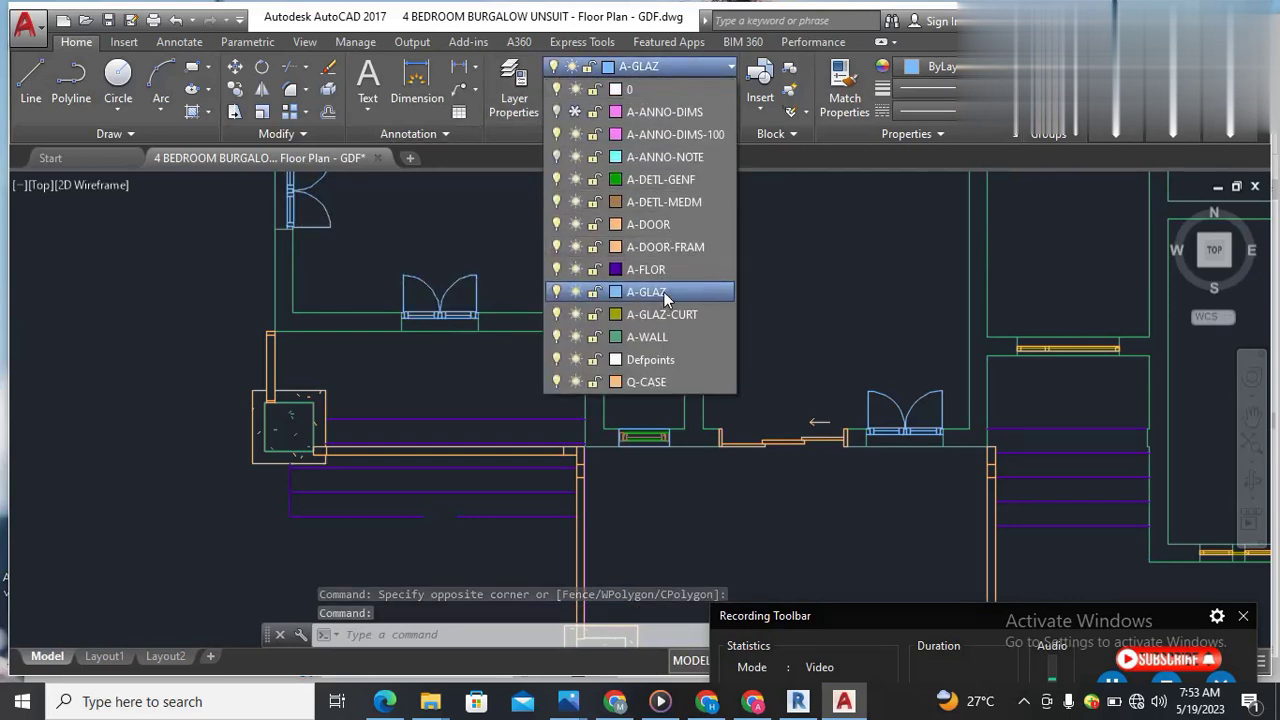
click(558, 292)
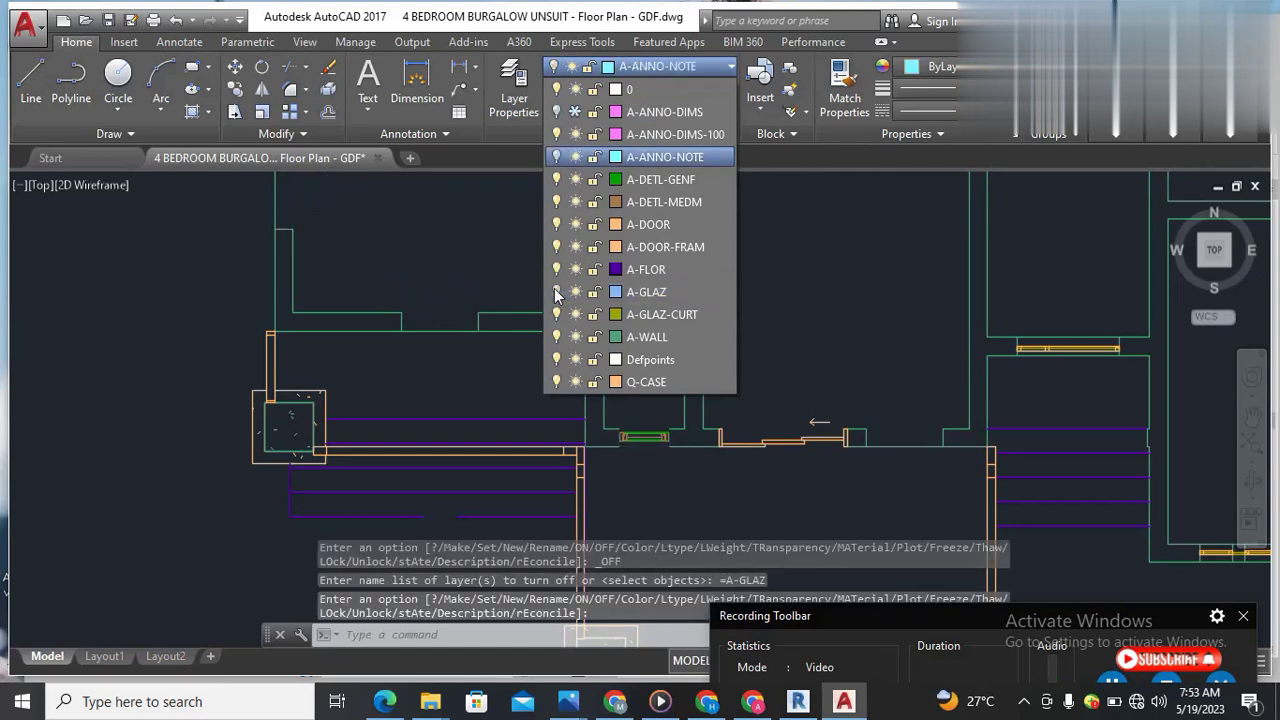
Freeze and thaw the A-GLAZ layer, toggle it on and off again, and check the plan without windows.
click(575, 292)
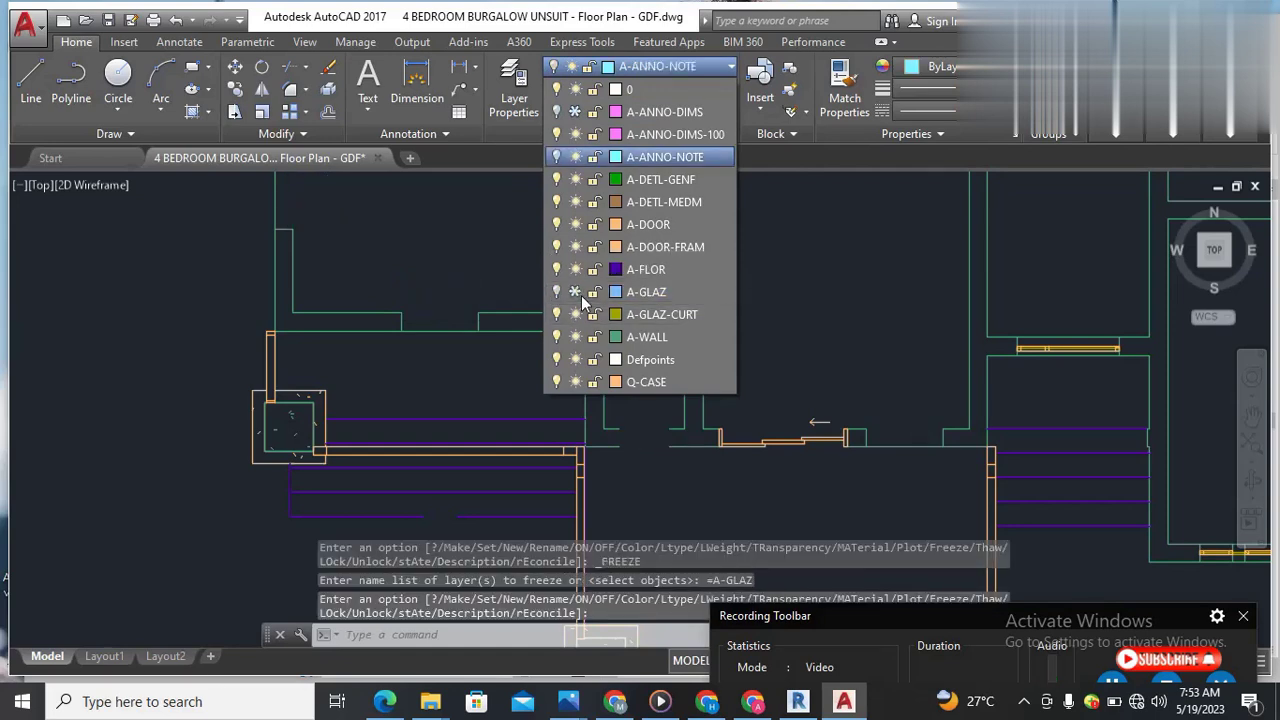
click(575, 292)
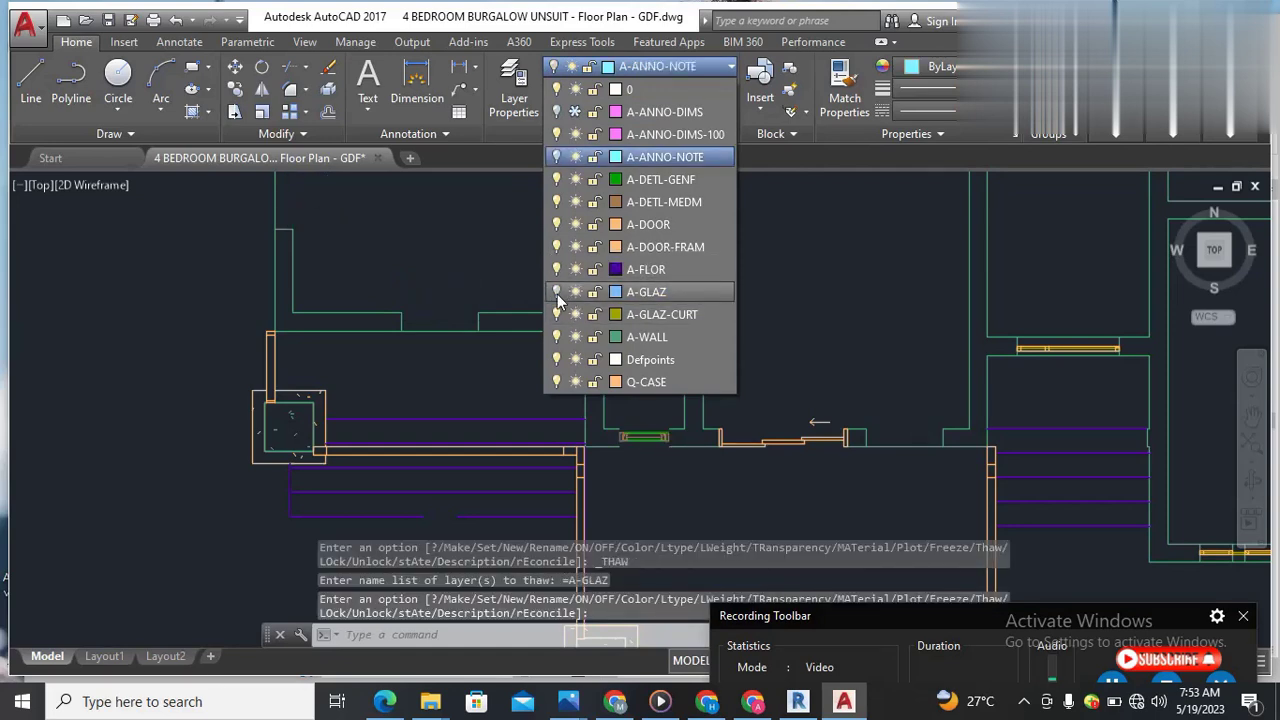
click(557, 292)
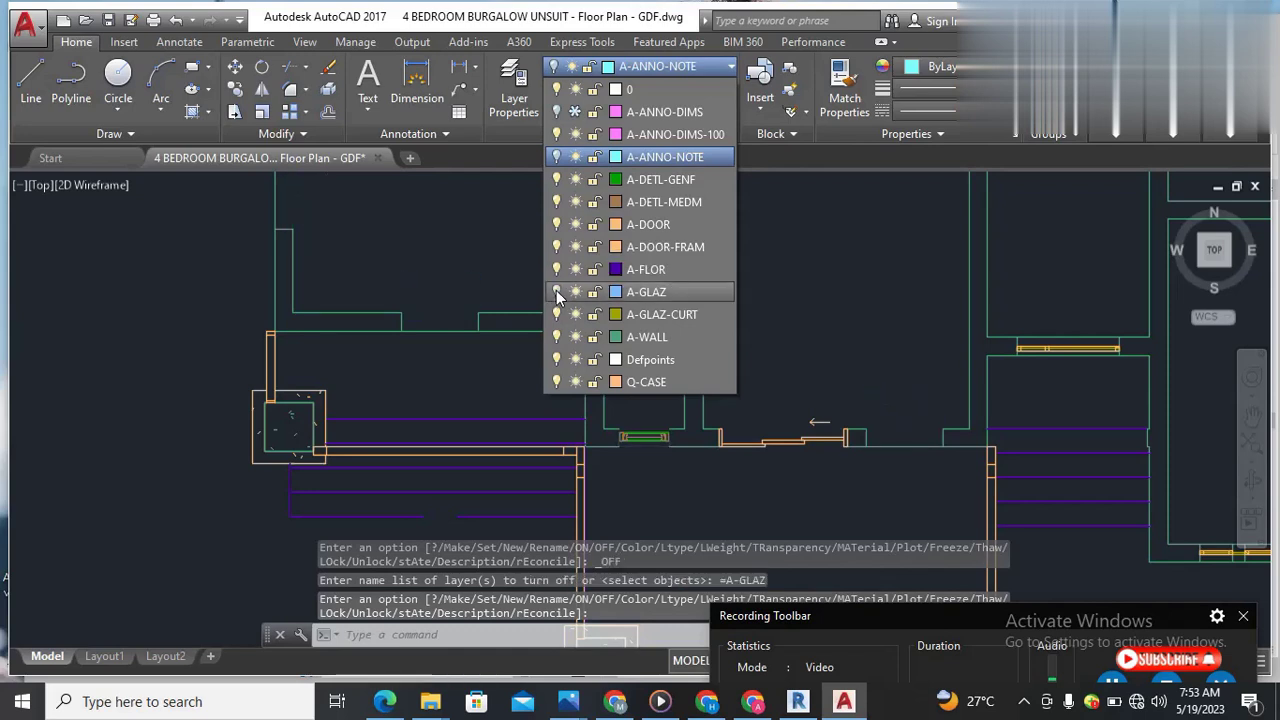
click(826, 290)
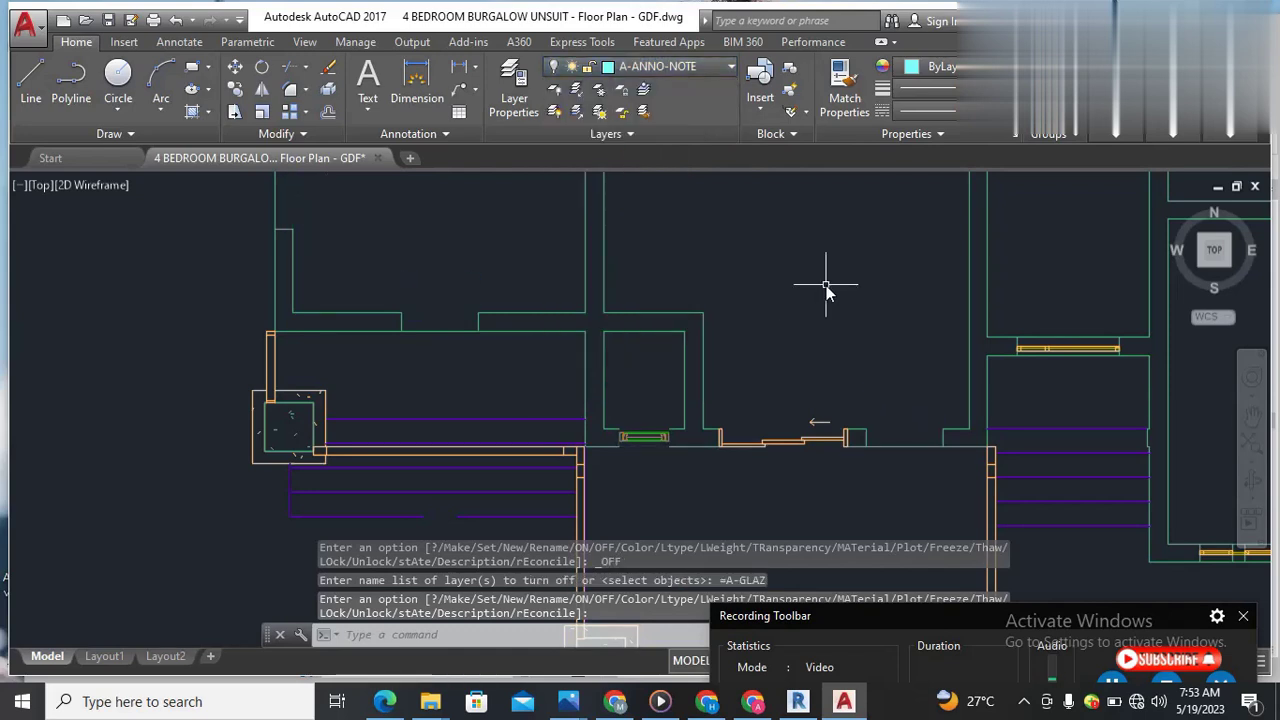
scroll(587, 285, down, 5)
scroll(612, 318, up, 7)
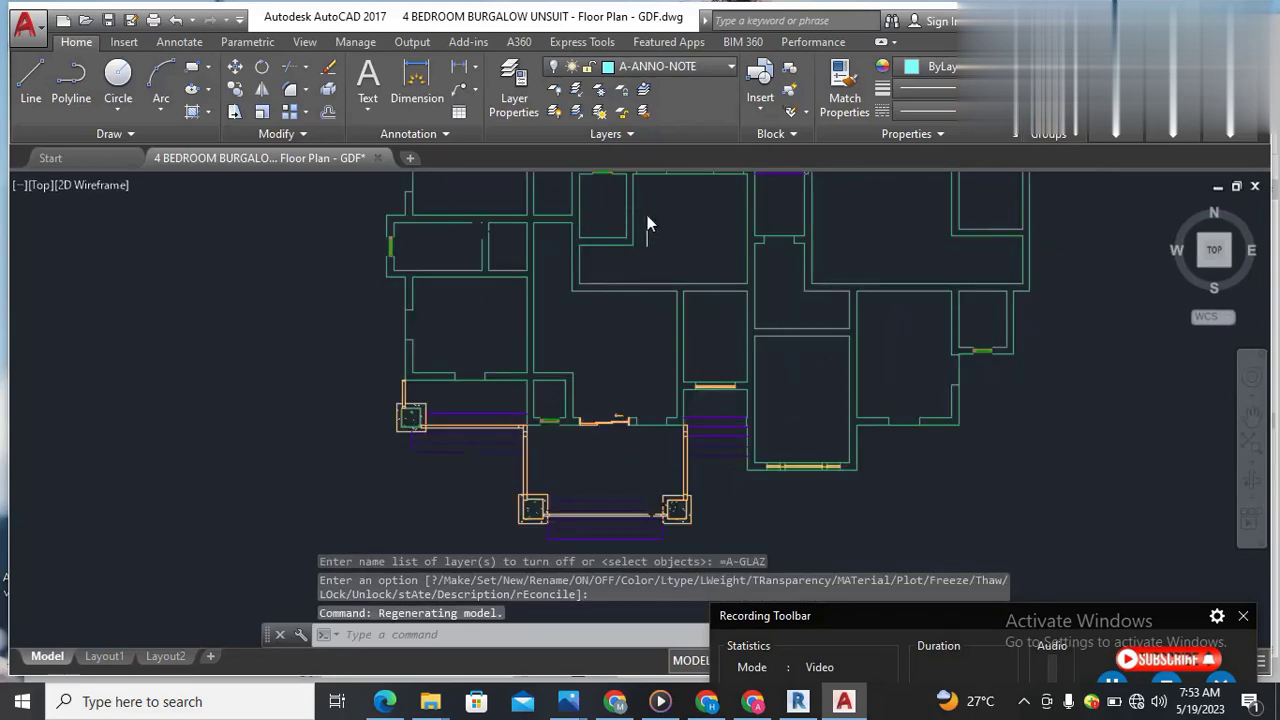
scroll(632, 316, down, 2)
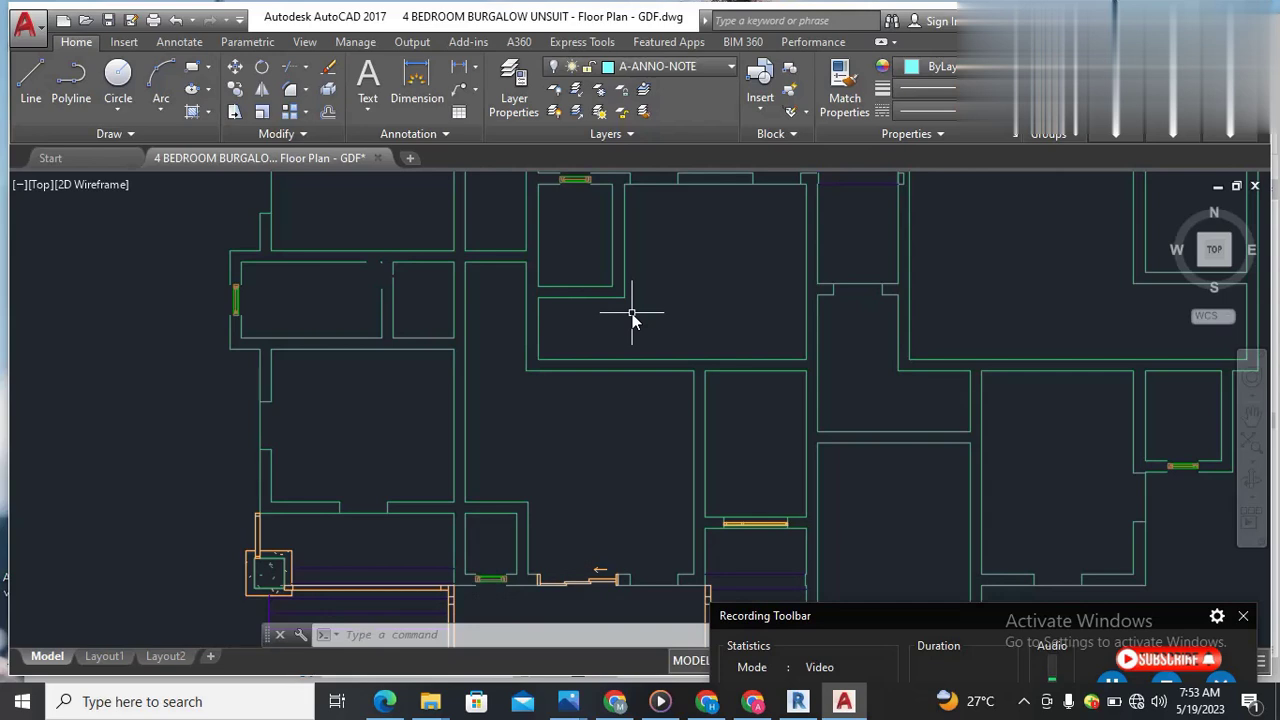
click(1024, 701)
click(993, 677)
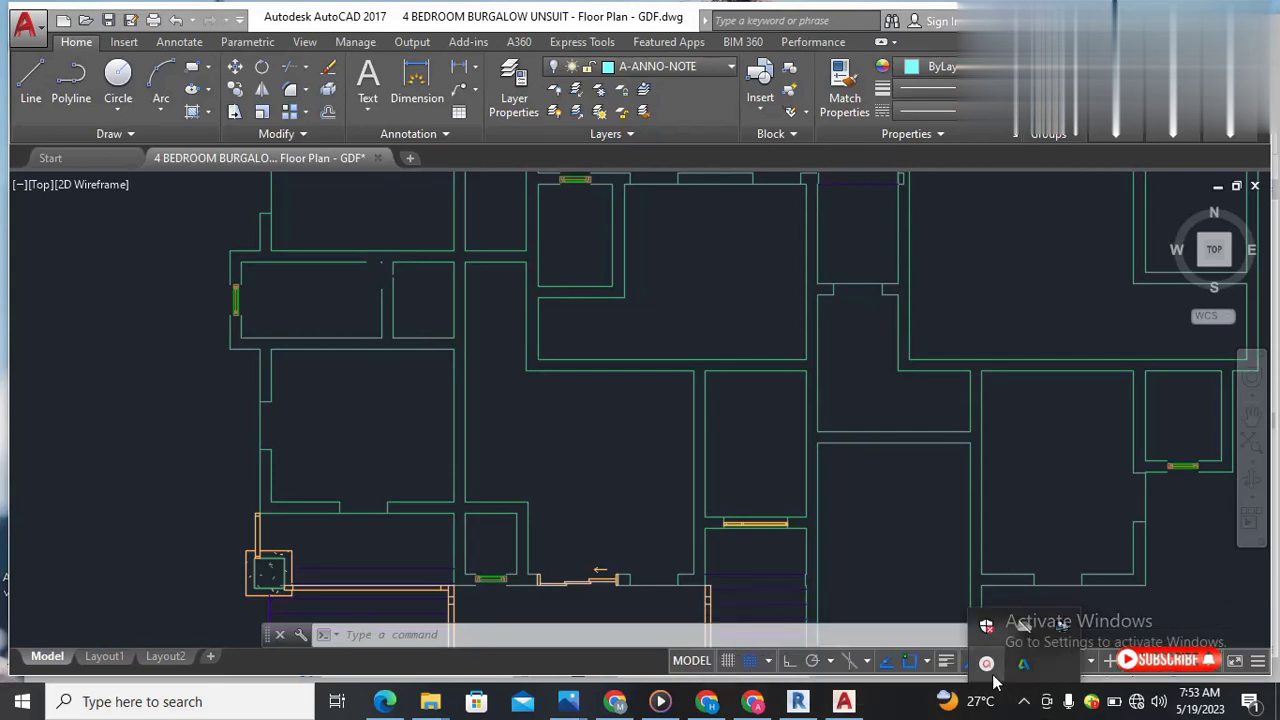
click(988, 665)
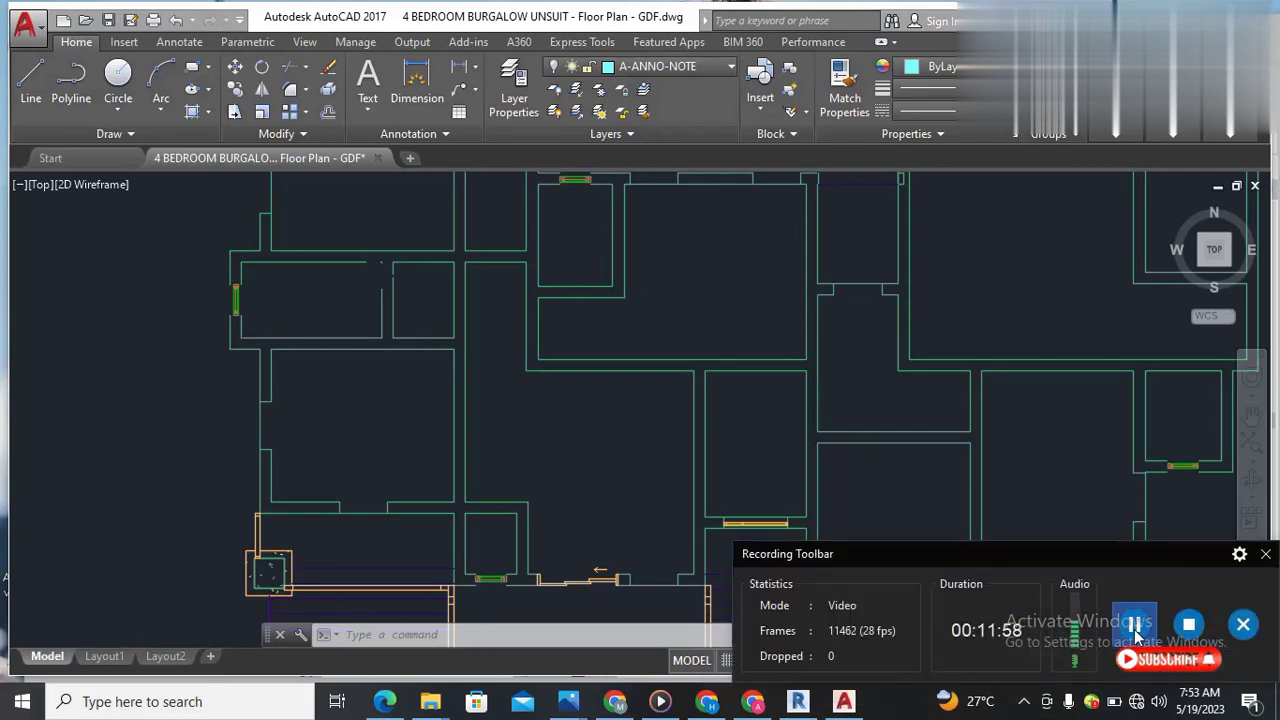